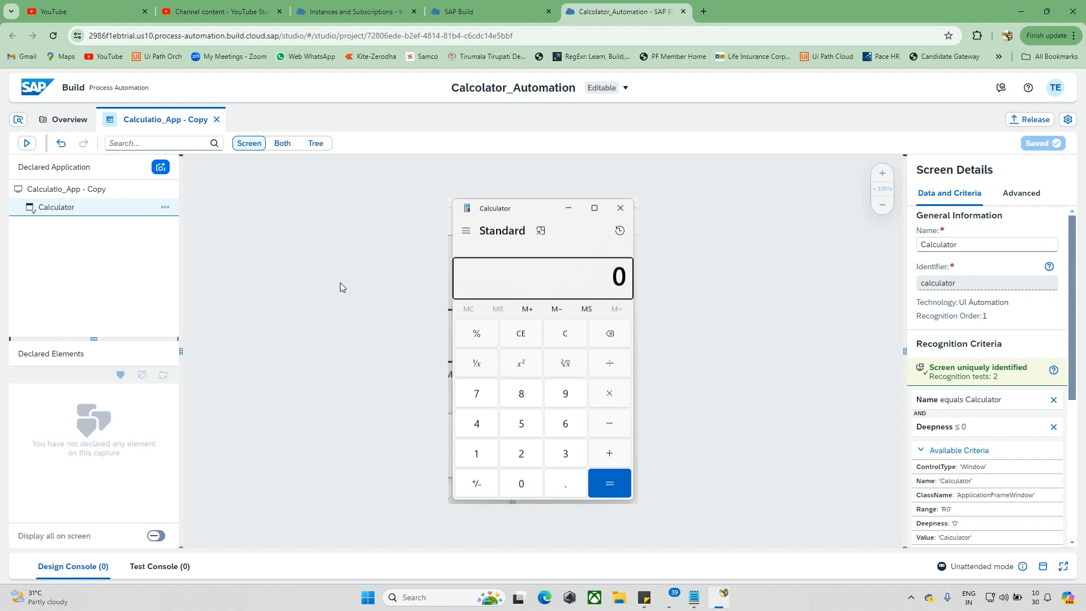
Step: Declare the calculator's 1 button as an element, identified only by its AutomationId with the Deepness criterion removed
left_click(484, 453)
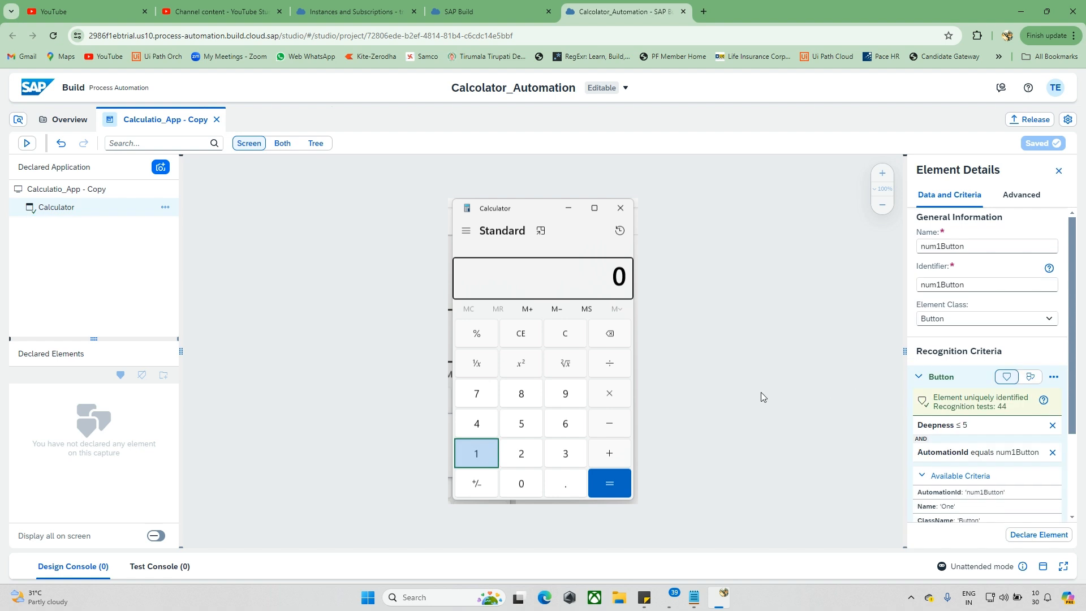
left_click_drag(905, 352, 783, 352)
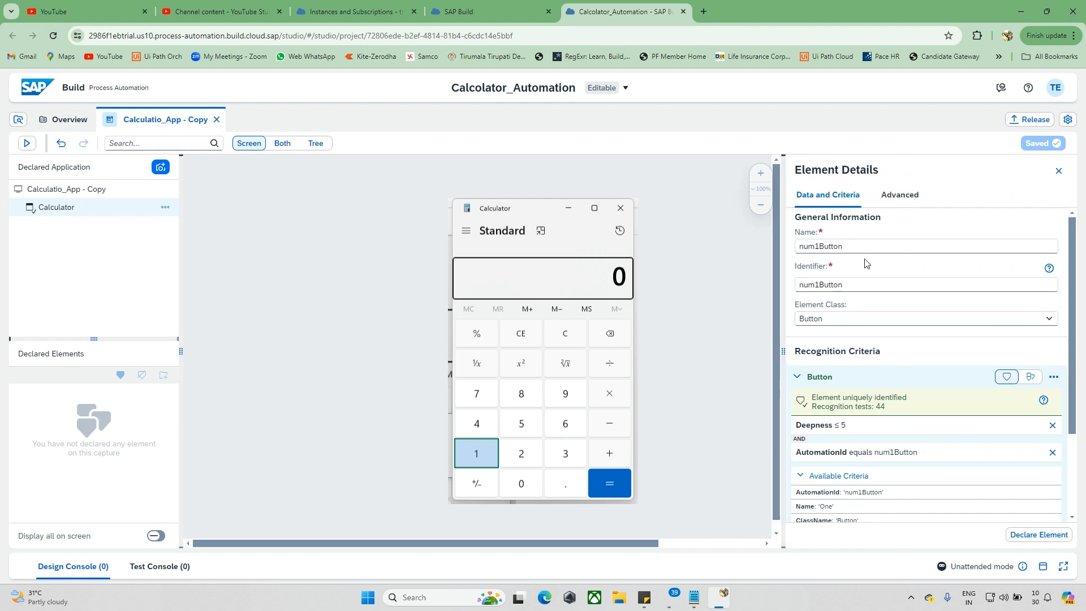
scroll(930, 498, "down", 2)
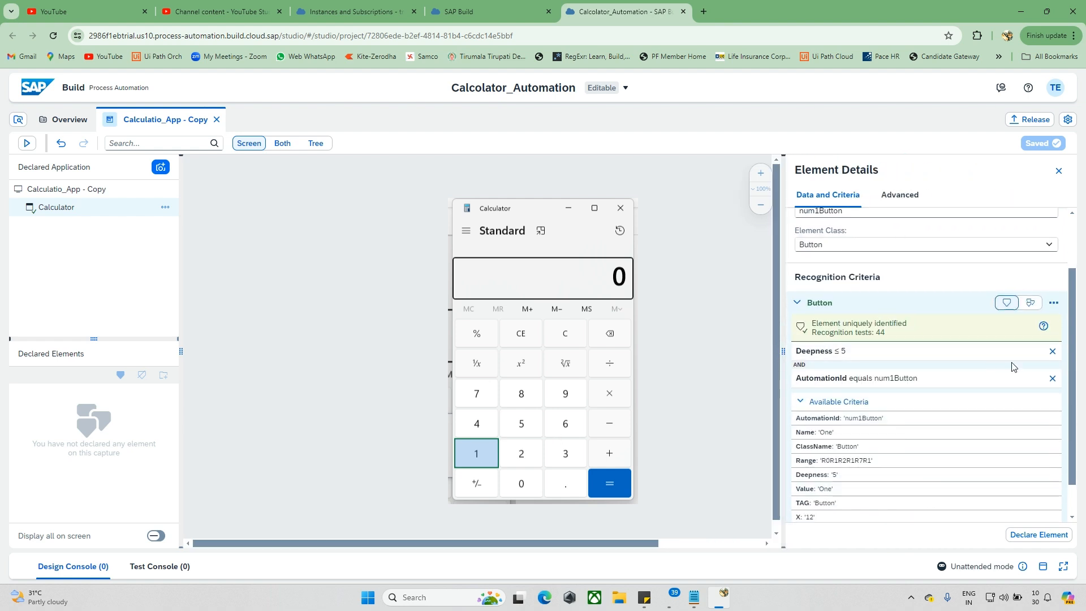
left_click(1056, 352)
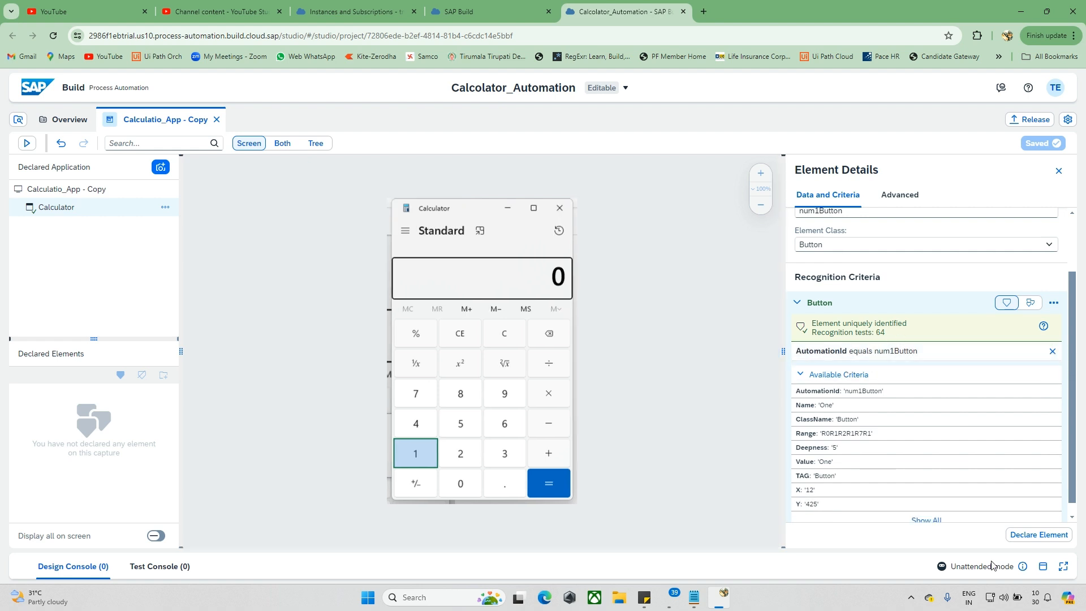
left_click(1026, 538)
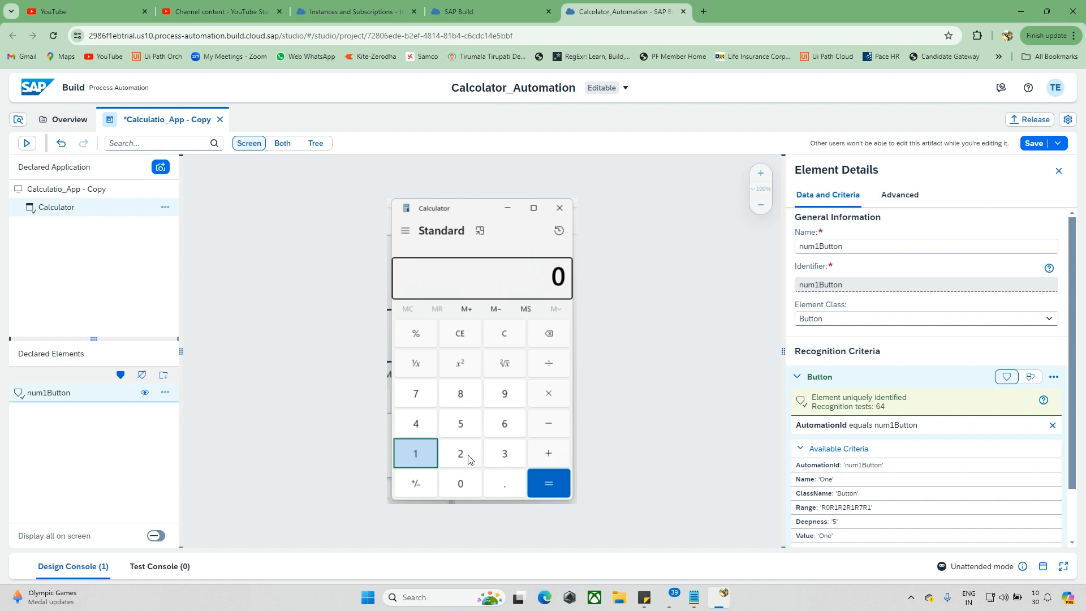
left_click(448, 455)
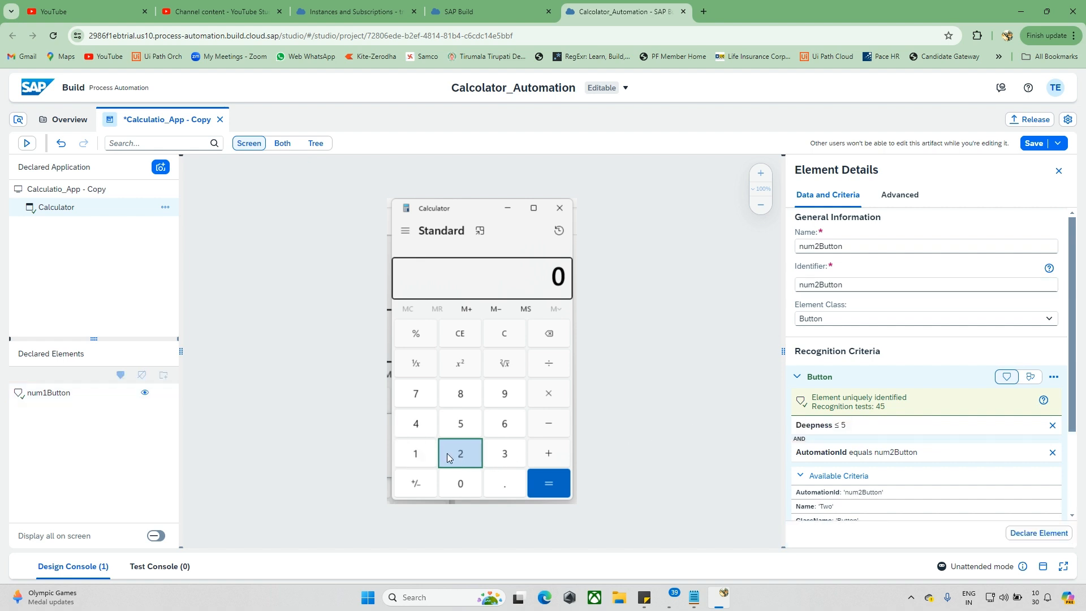
left_click(1052, 426)
left_click(1052, 426)
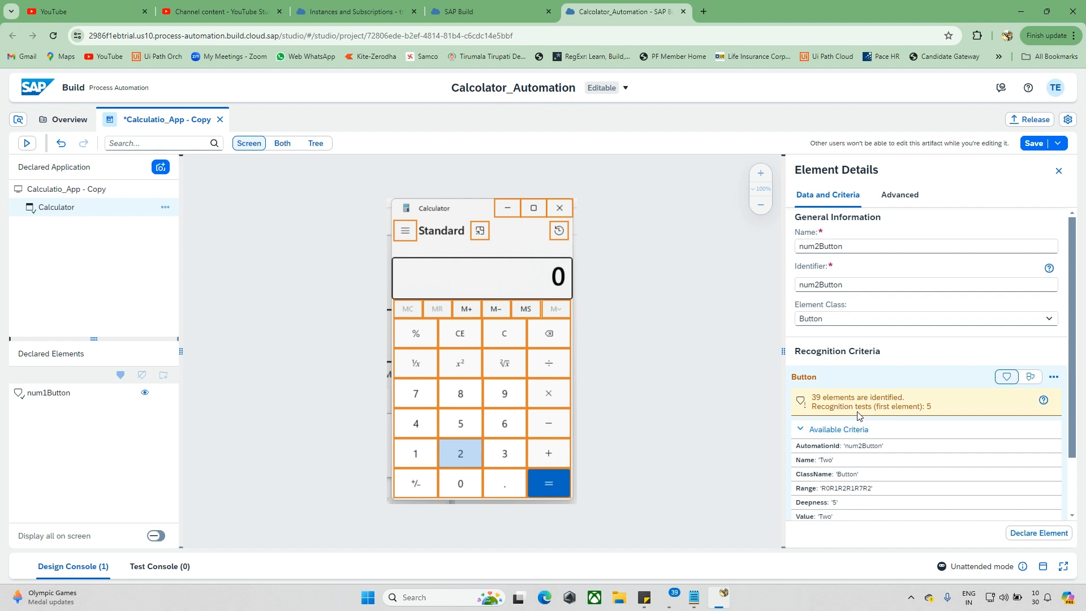
scroll(837, 385, "down", 1)
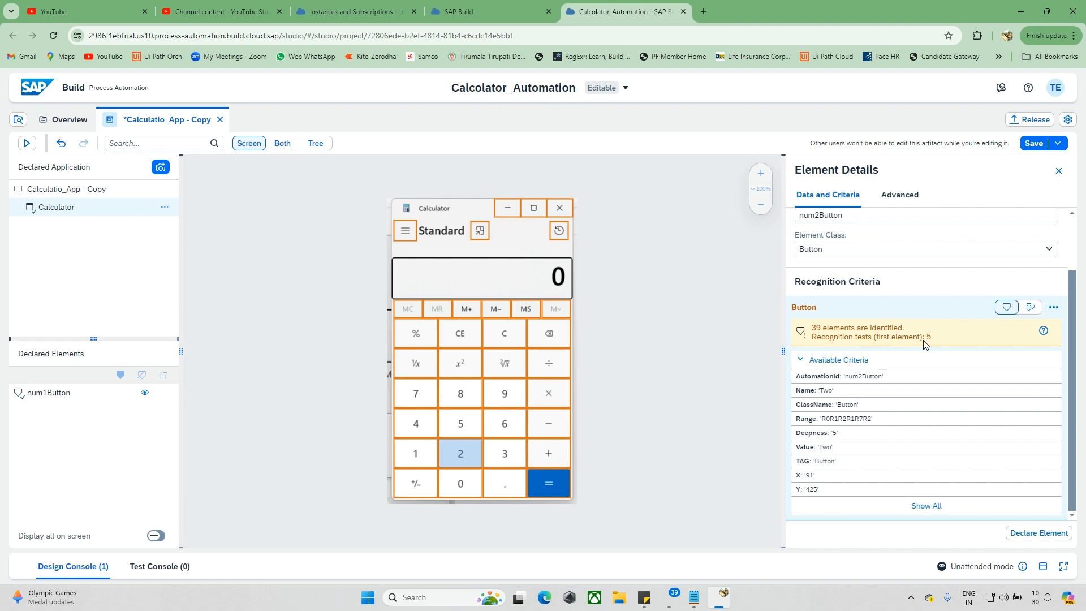
left_click_drag(783, 351, 713, 350)
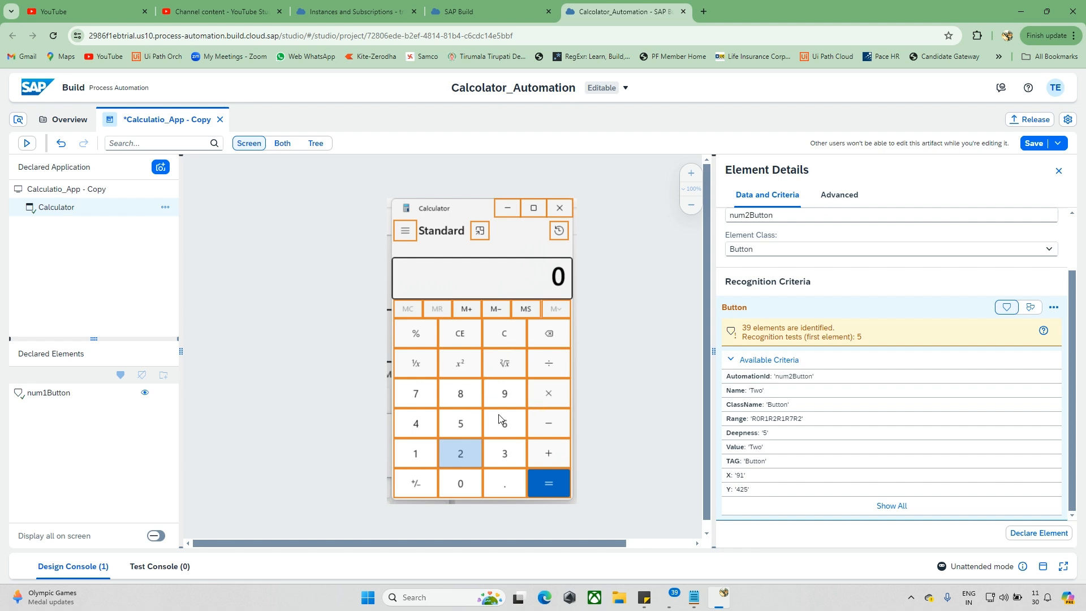
left_click(608, 419)
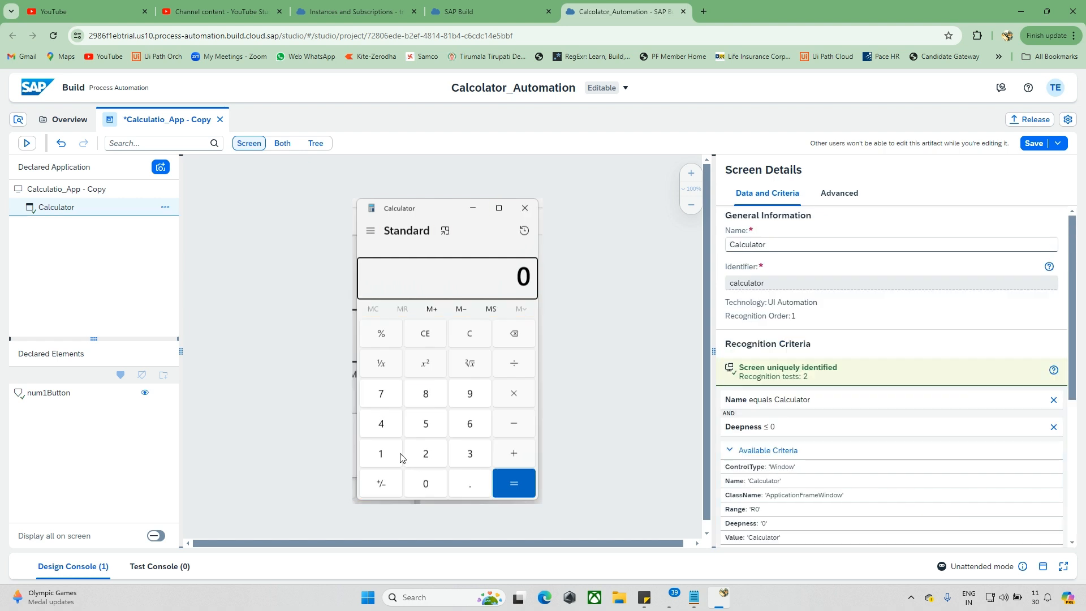
Step: Select the calculator's 1 button again and show the screen capture together with its element tree
left_click(403, 456)
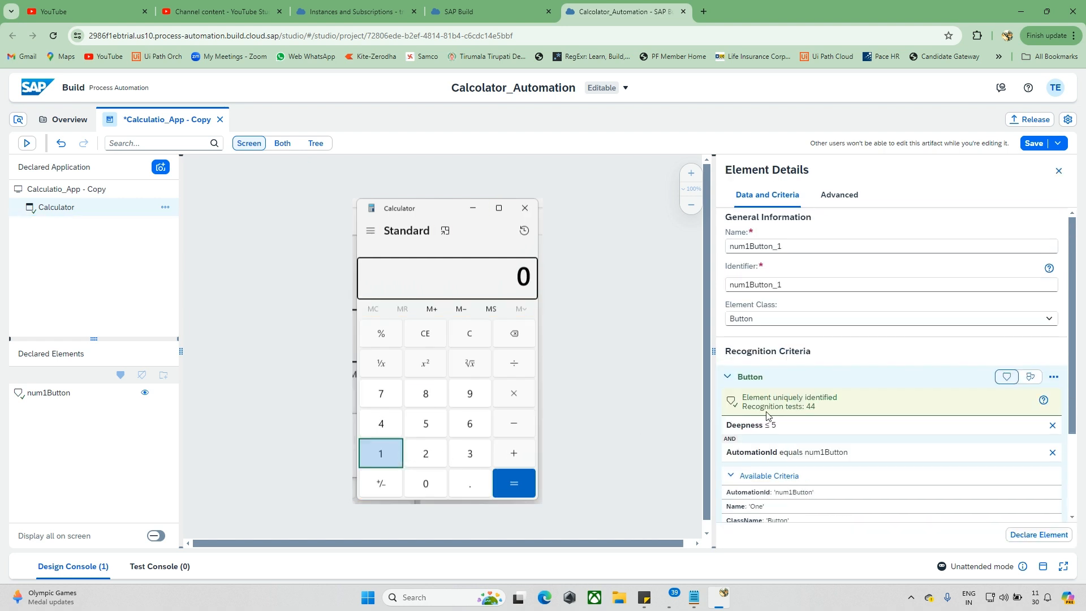
scroll(792, 469, "down", 1)
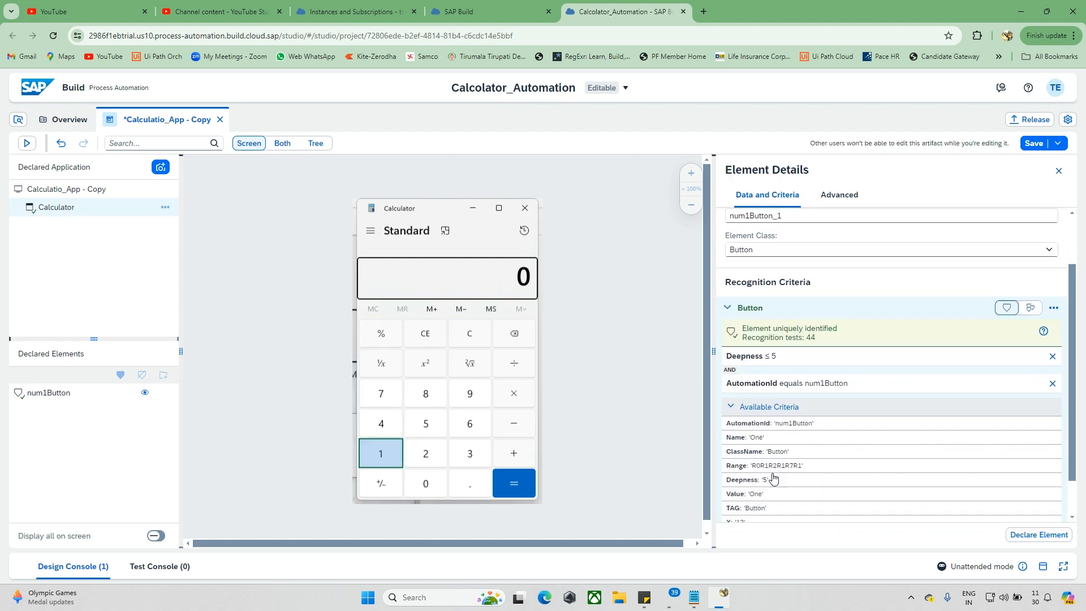
scroll(803, 421, "up", 1)
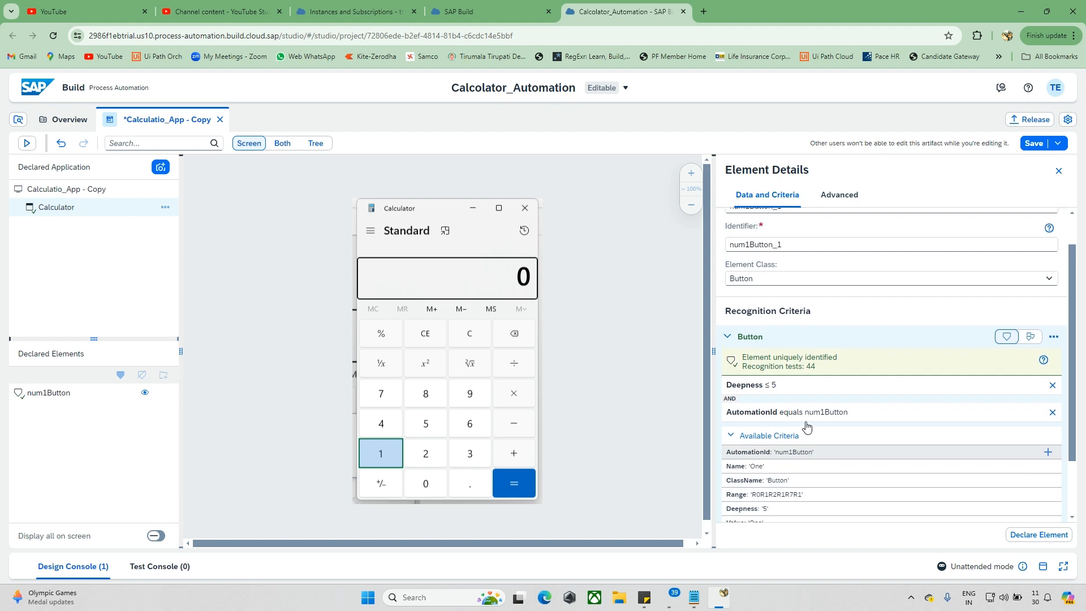
left_click(282, 146)
scroll(372, 349, "right", 3)
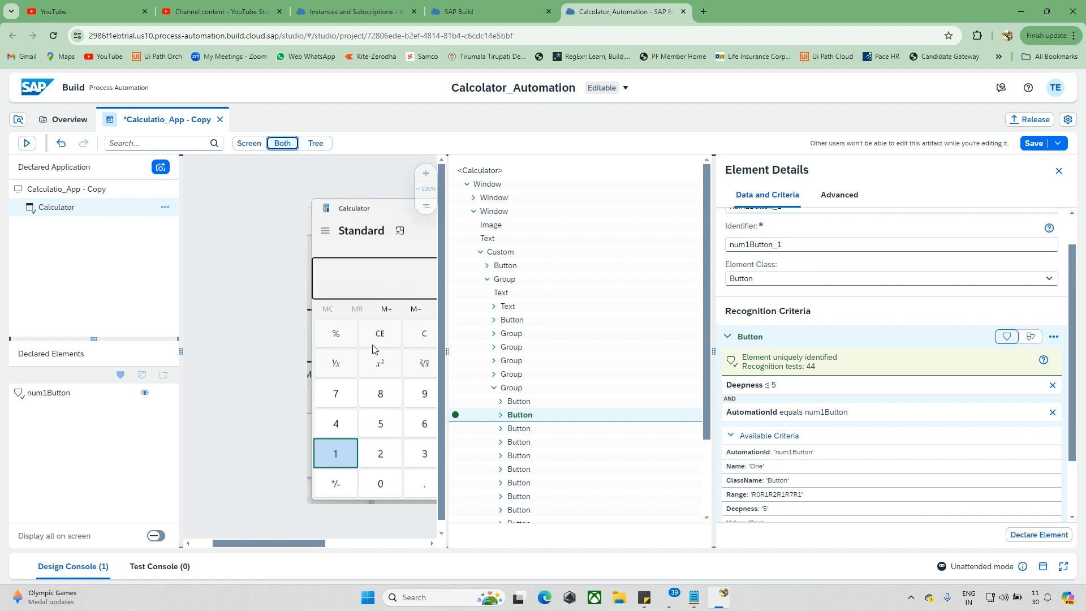
scroll(373, 349, "right", 1)
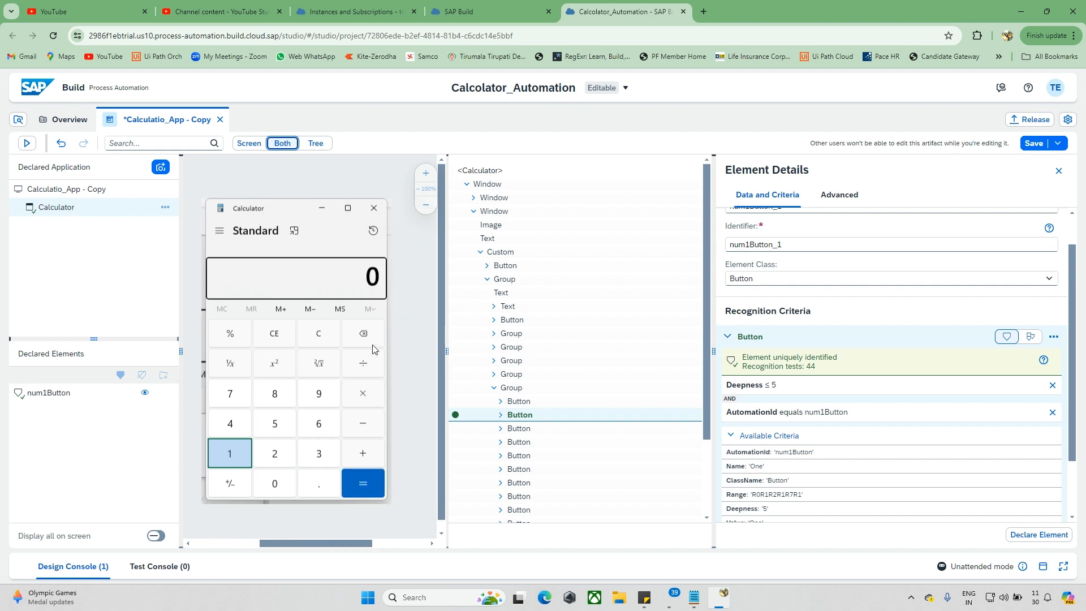
Step: Examine which calculator areas correspond to each Group node and the Button node below them in the element tree
left_click(495, 389)
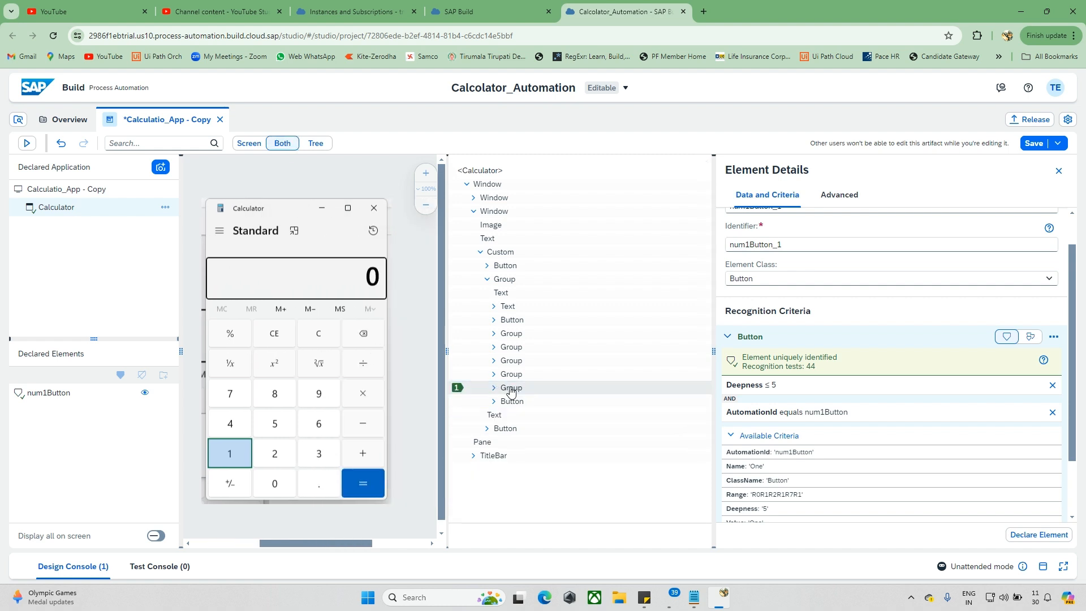
left_click(511, 388)
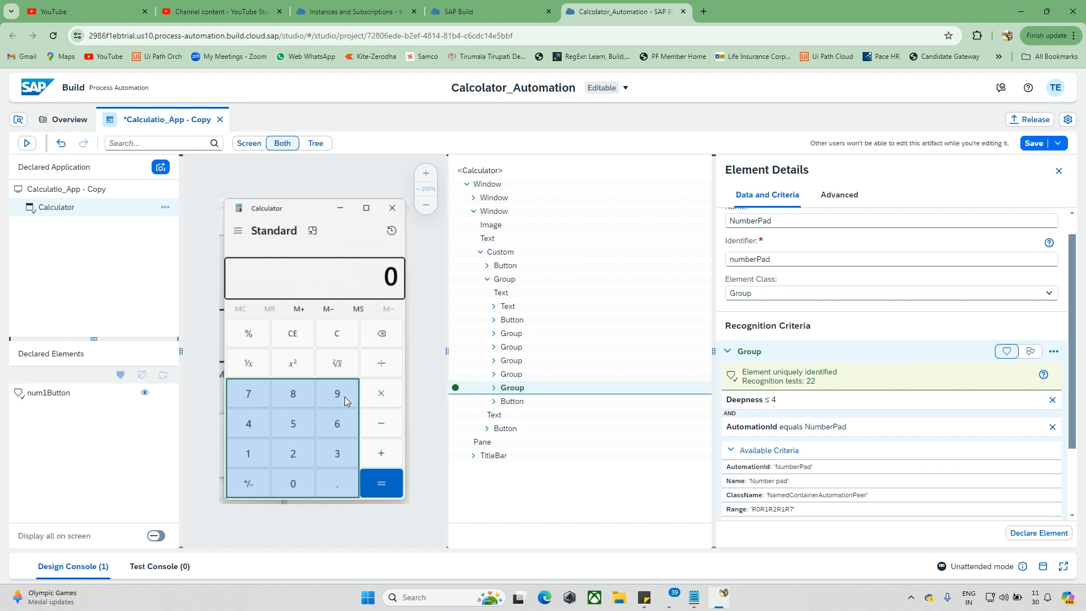
left_click(513, 335)
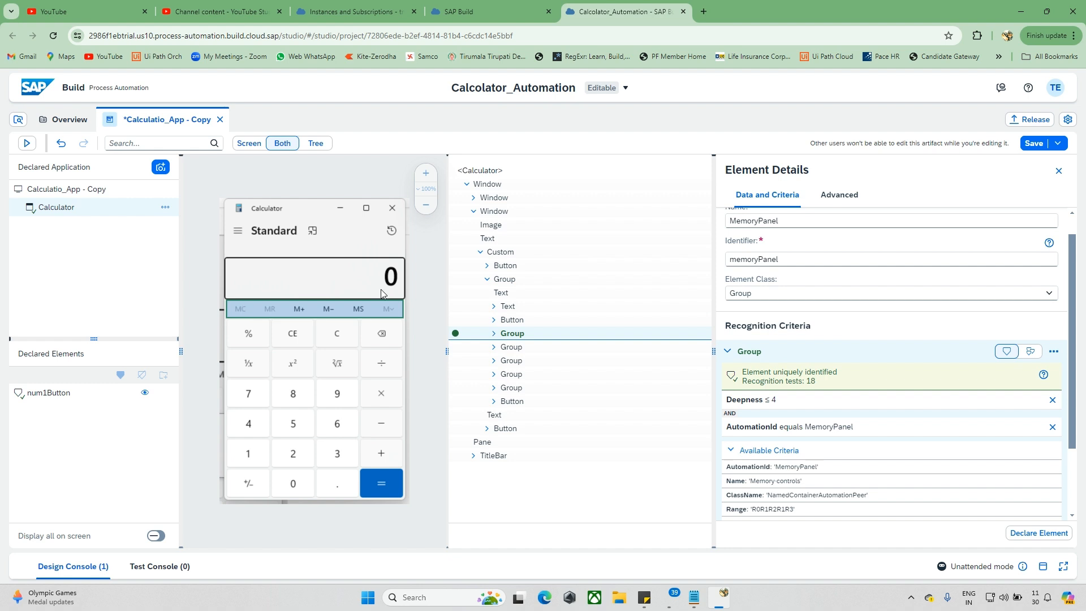
left_click(507, 350)
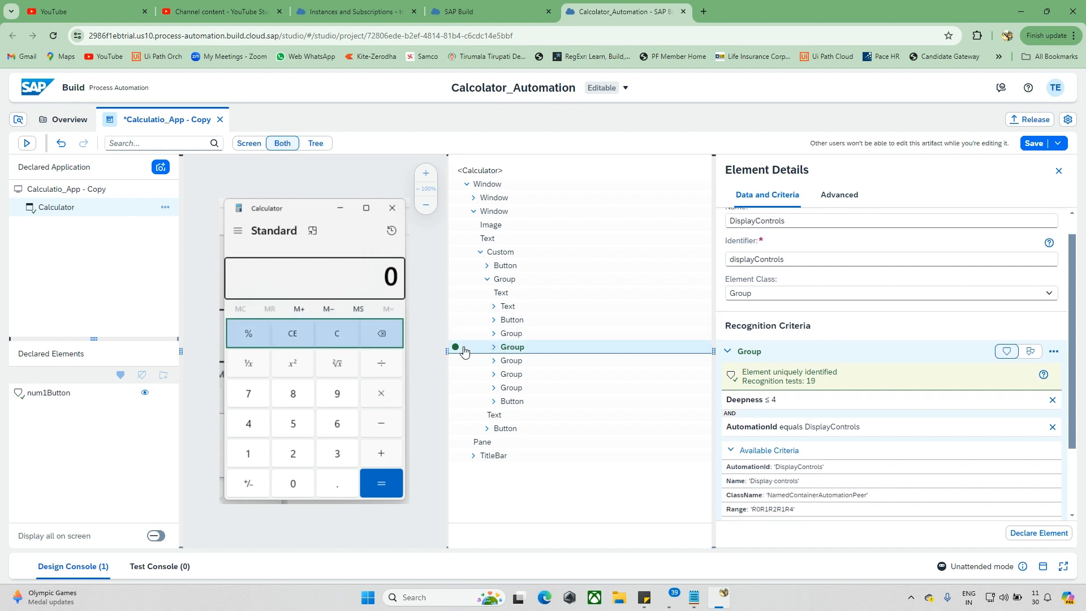
left_click(512, 363)
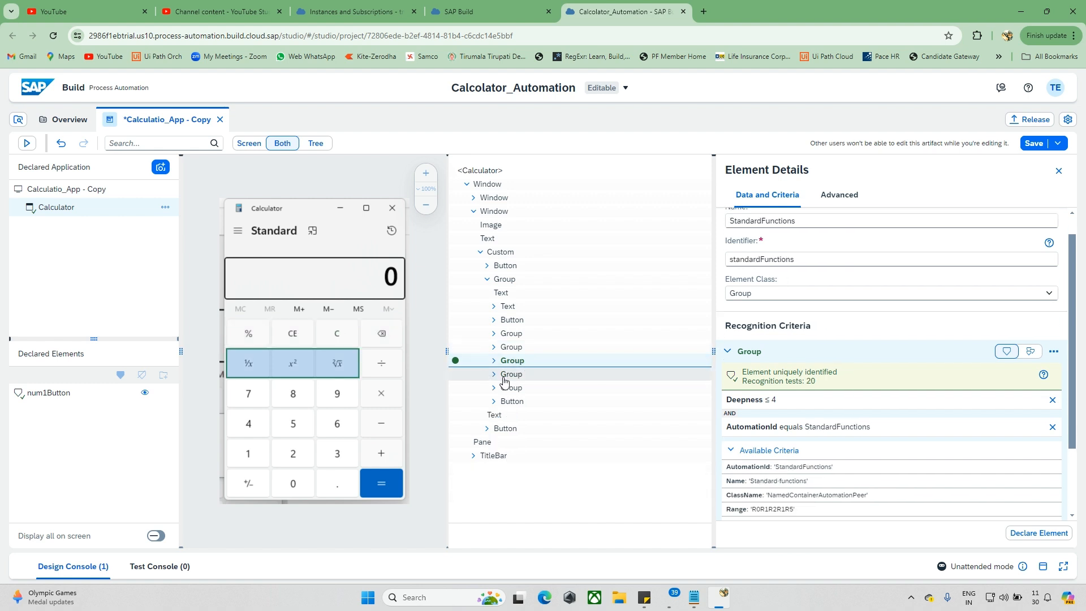
left_click(507, 376)
left_click(508, 387)
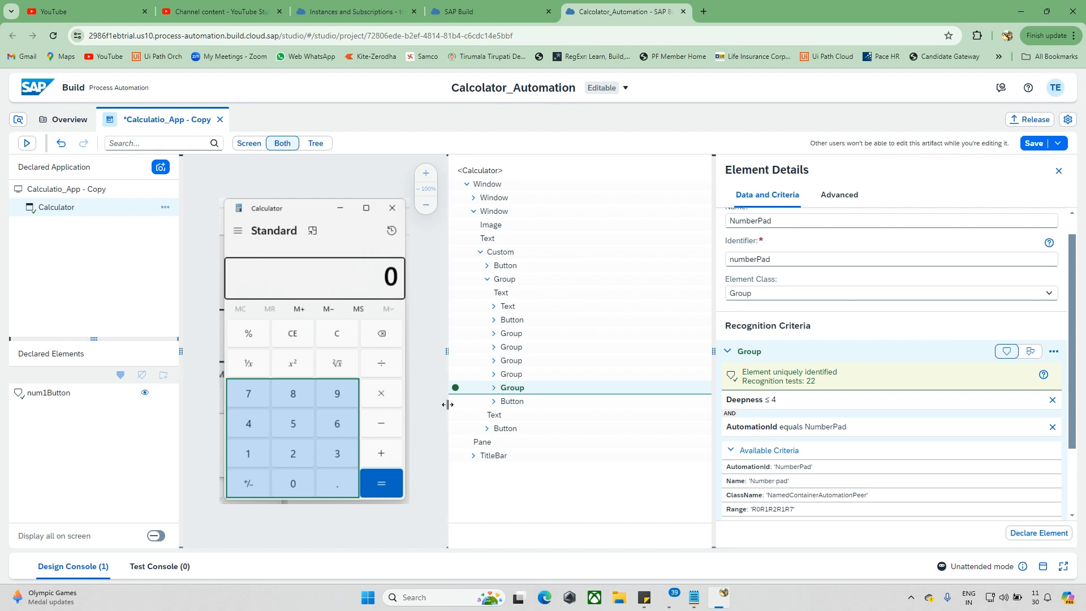
left_click(512, 401)
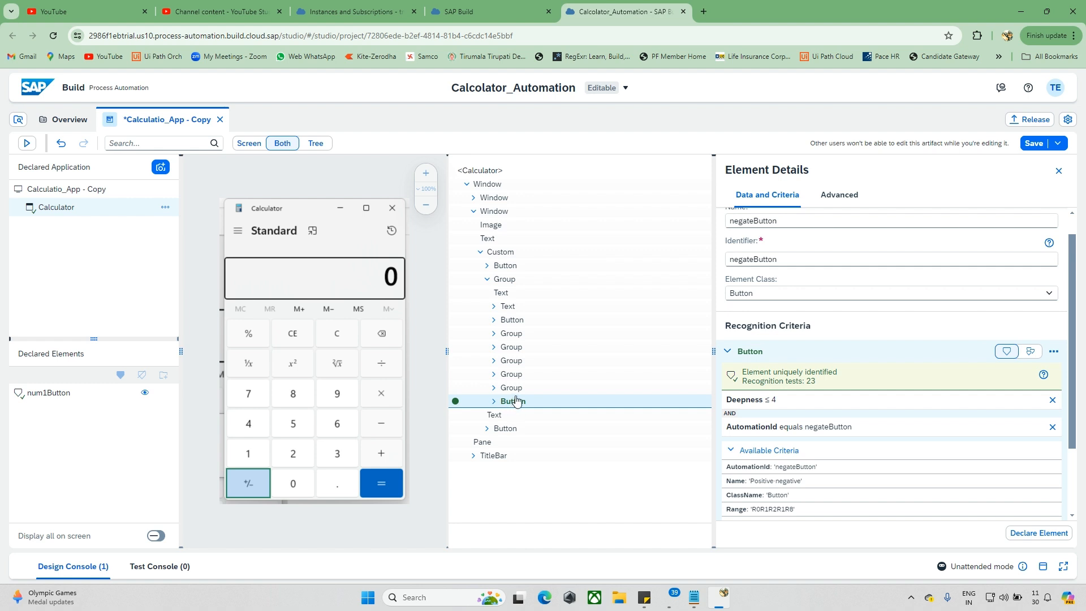
left_click(511, 388)
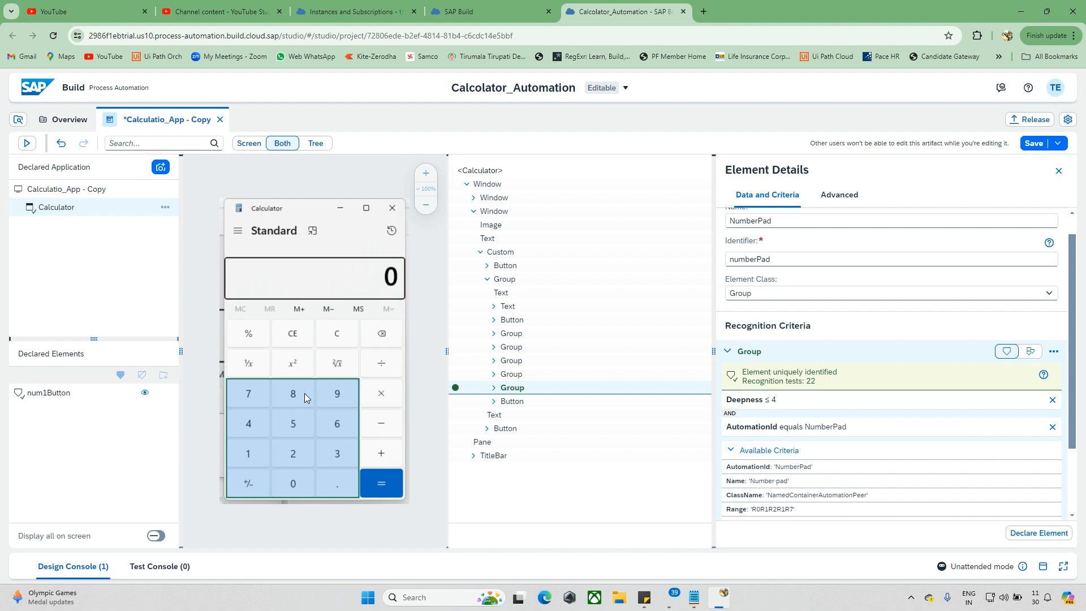
Step: Remove the Deepness and AutomationId criteria from the calculator's 1 button and set it as a collection
left_click(257, 447)
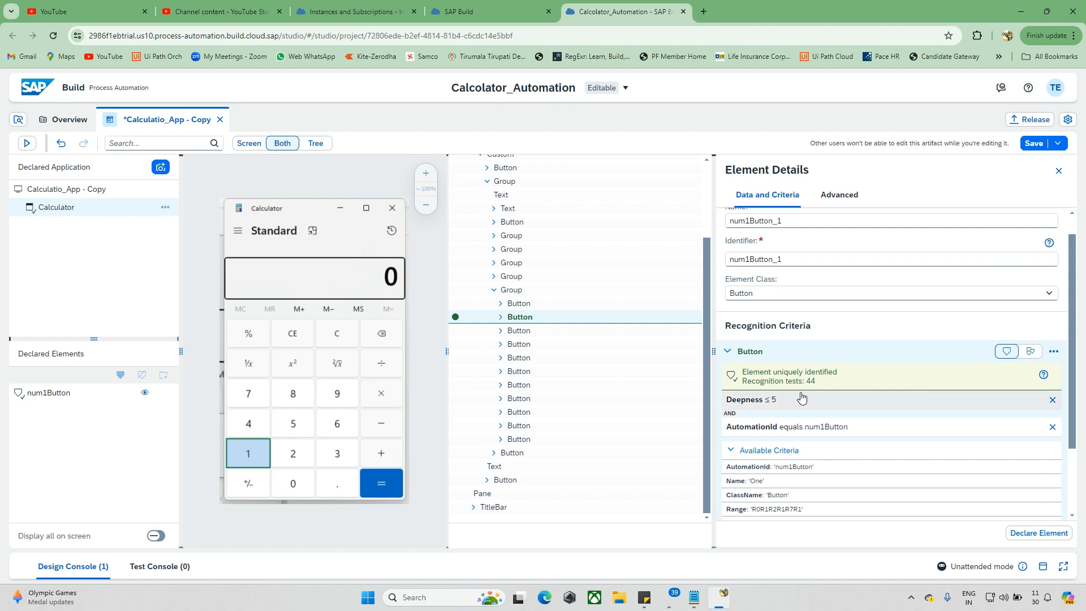
left_click(1051, 399)
scroll(844, 419, "down", 2)
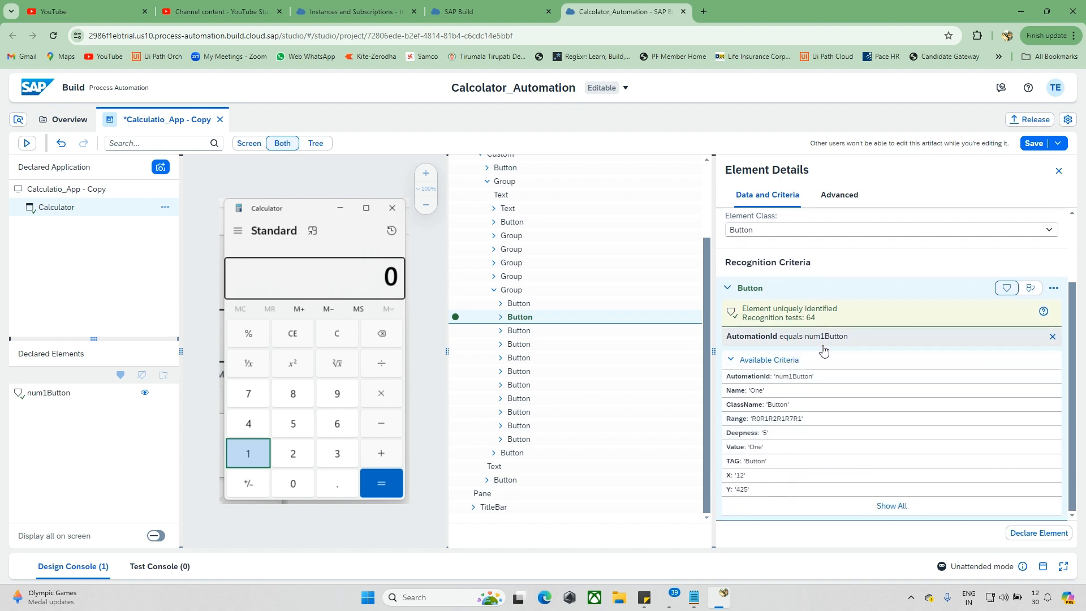
scroll(860, 351, "up", 1)
left_click(1052, 354)
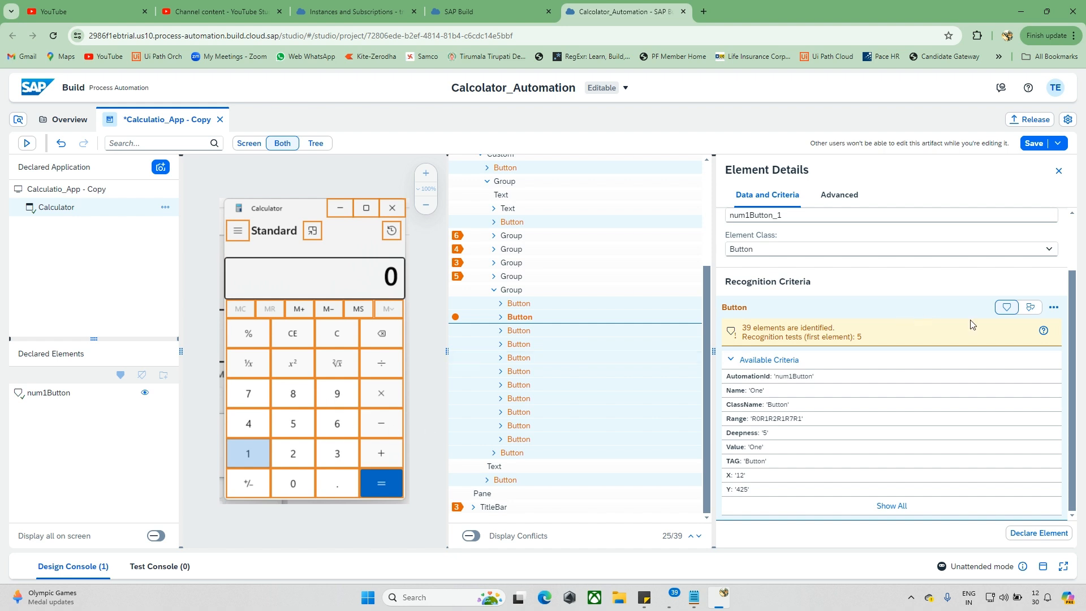
left_click(1031, 308)
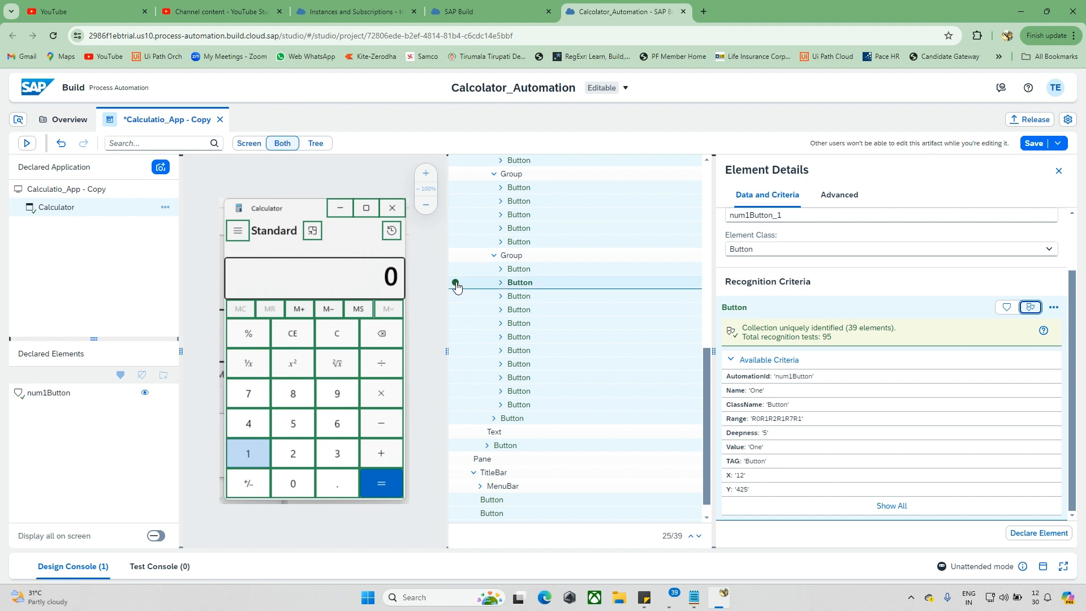
Step: Add the number pad's parent Group to the recognition criteria and remove the group's Deepness criterion
left_click(524, 261)
right_click(525, 261)
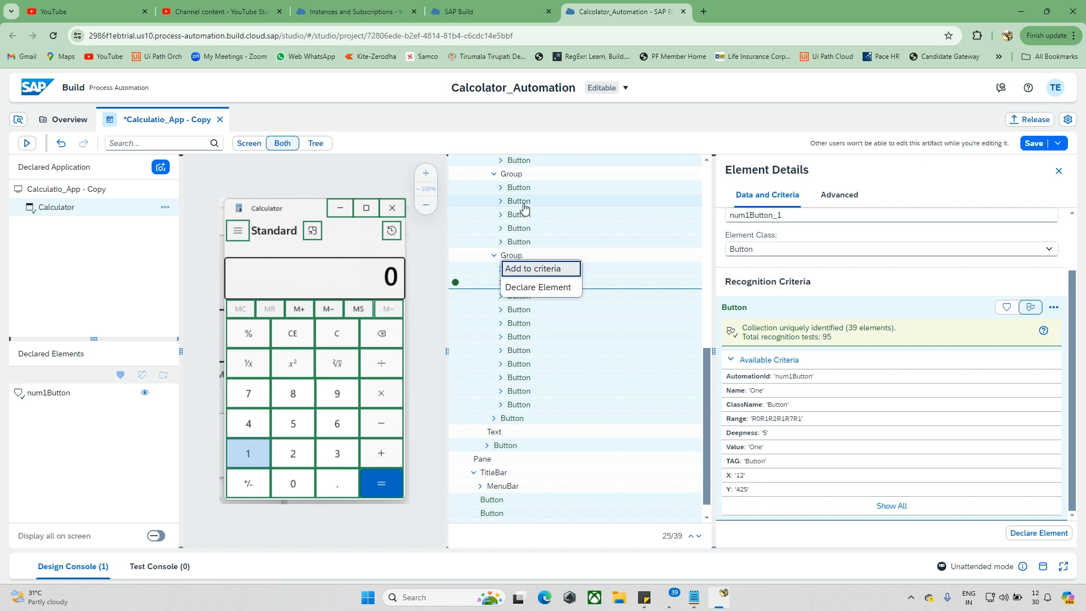
right_click(518, 179)
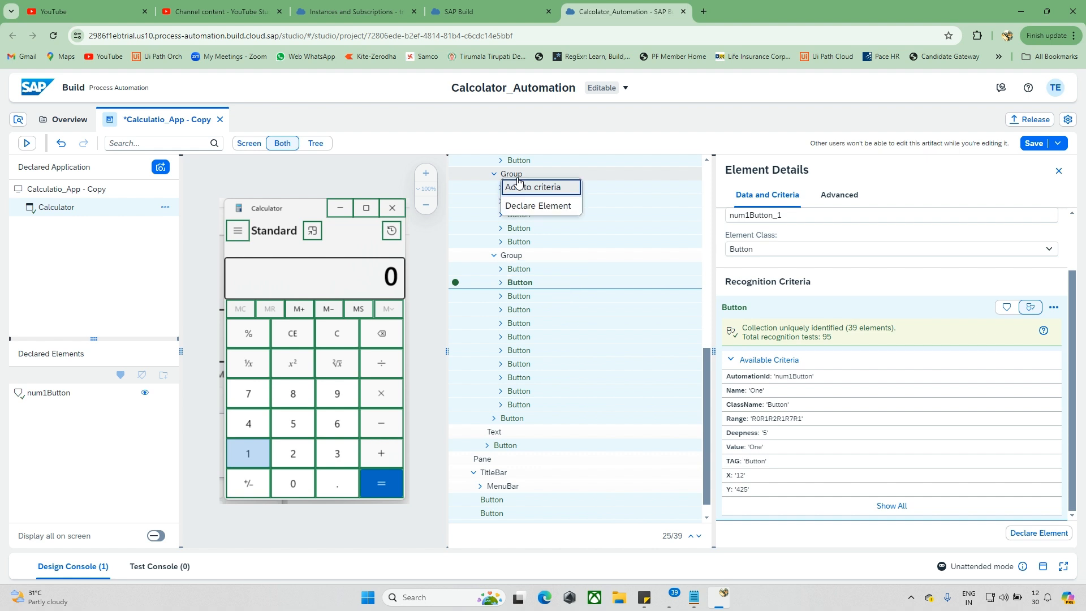
left_click(495, 258)
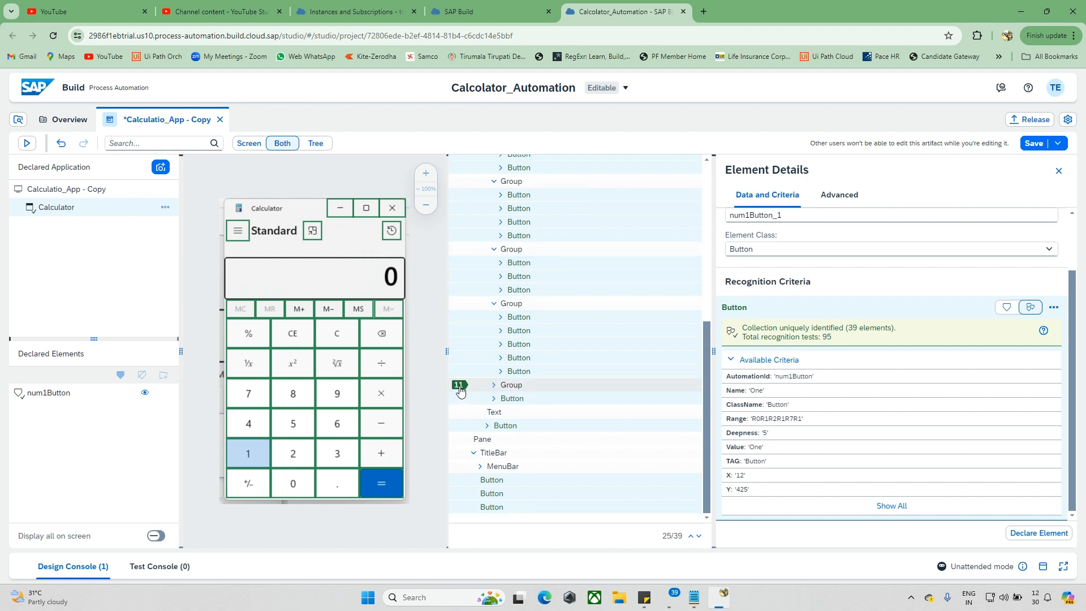
left_click(494, 385)
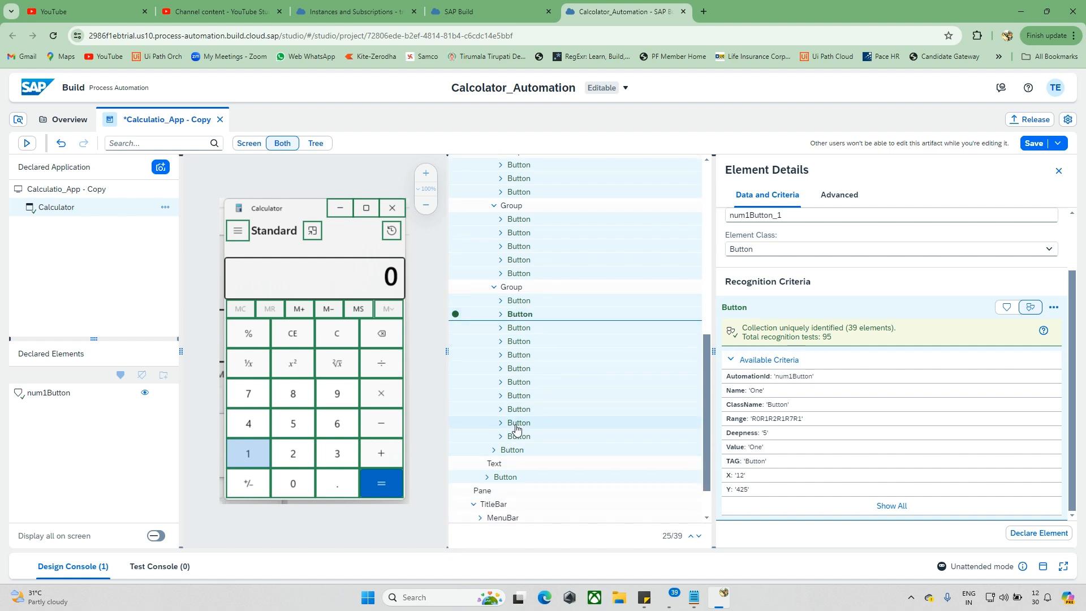
right_click(517, 295)
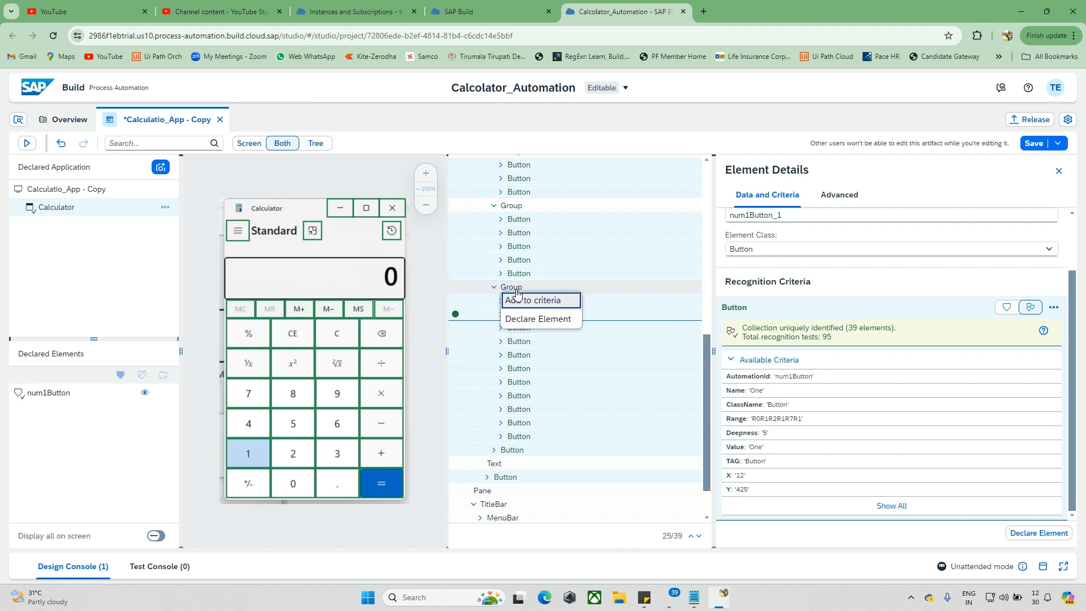
left_click(548, 301)
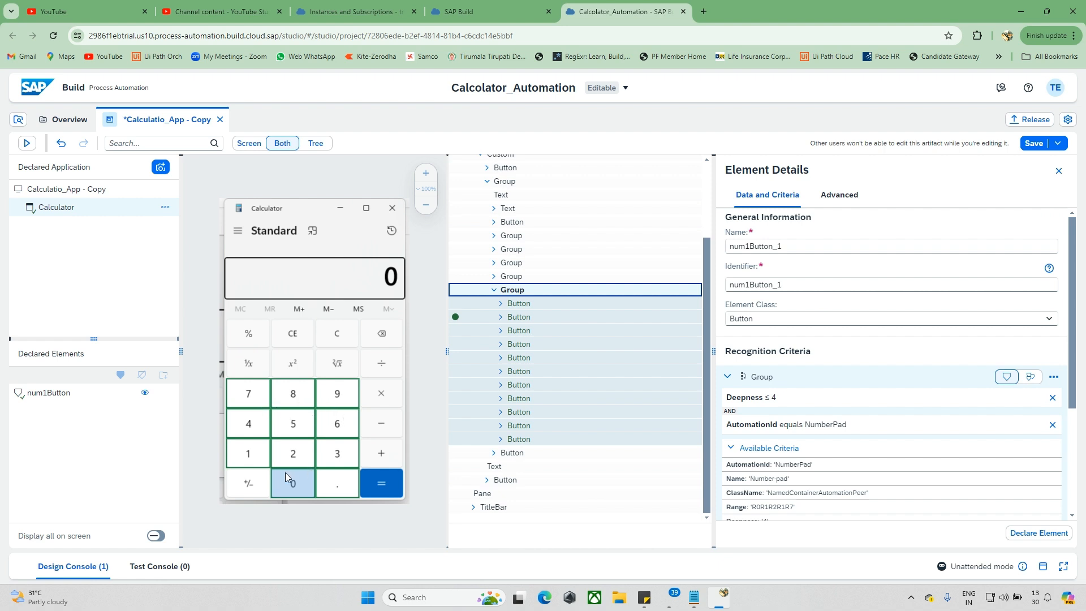
scroll(841, 388, "down", 1)
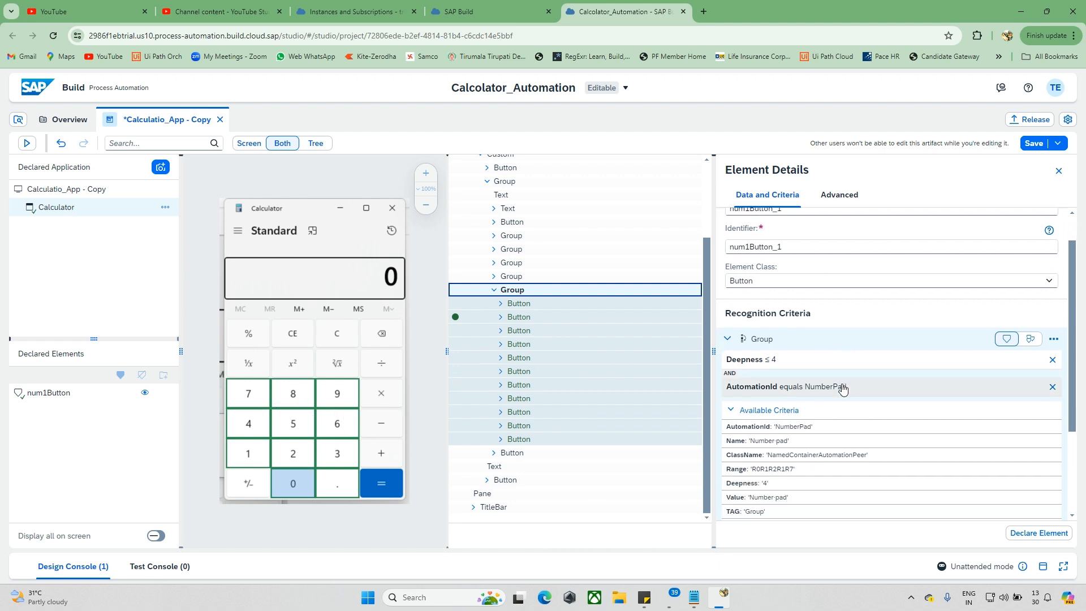
left_click(1051, 361)
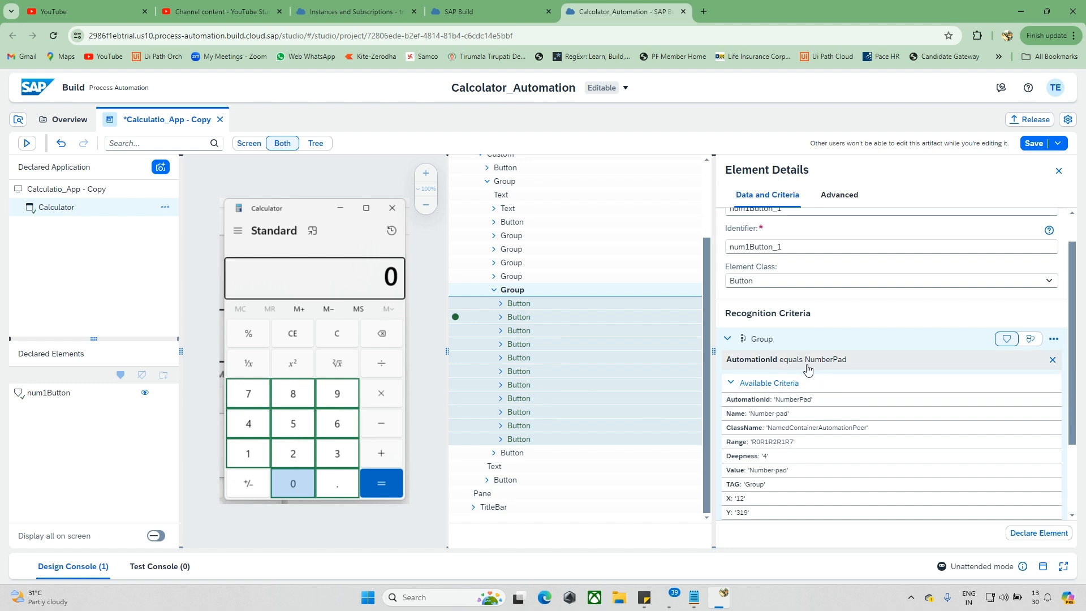
Step: Name the number pad button collection Number_Groups, declare it as an element and select it among the declared elements
scroll(876, 355, "up", 1)
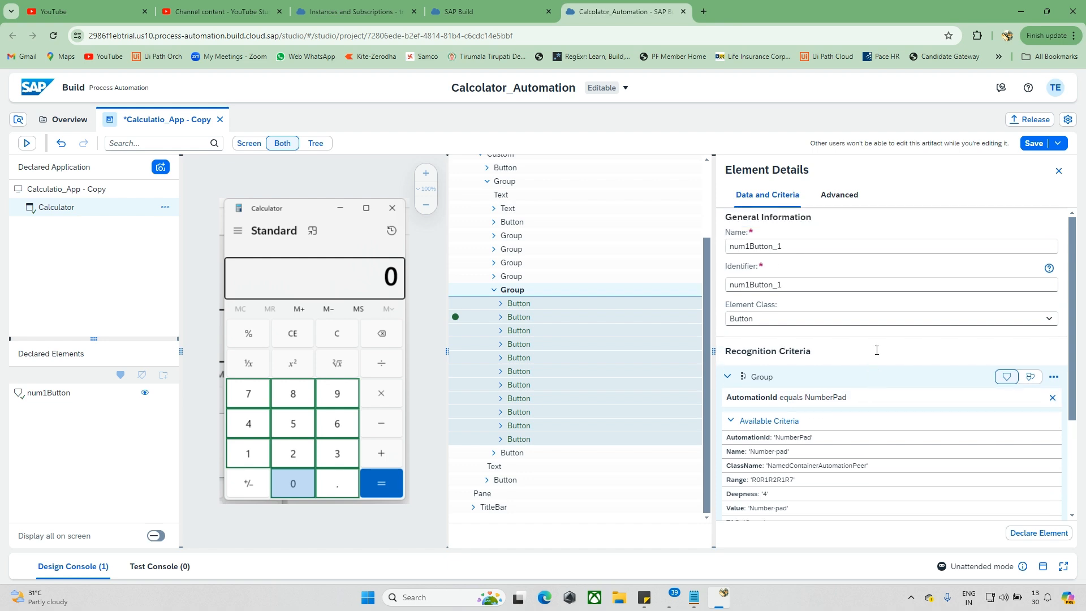
scroll(876, 355, "down", 3)
scroll(876, 354, "down", 1)
scroll(876, 355, "up", 4)
scroll(904, 396, "down", 3)
scroll(862, 317, "up", 3)
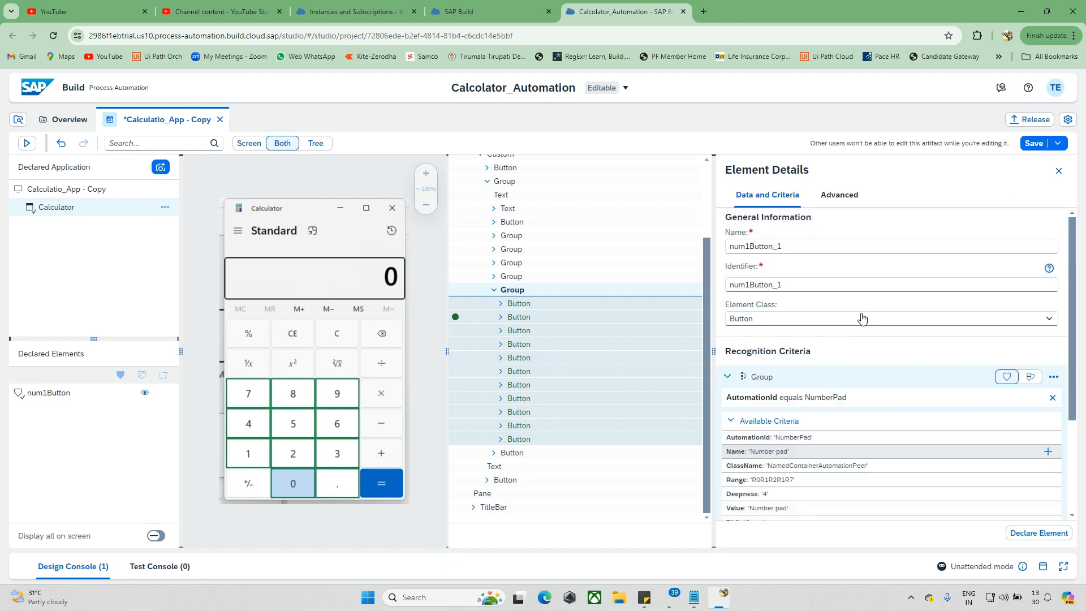
double_click(807, 249)
type("Number_Groups")
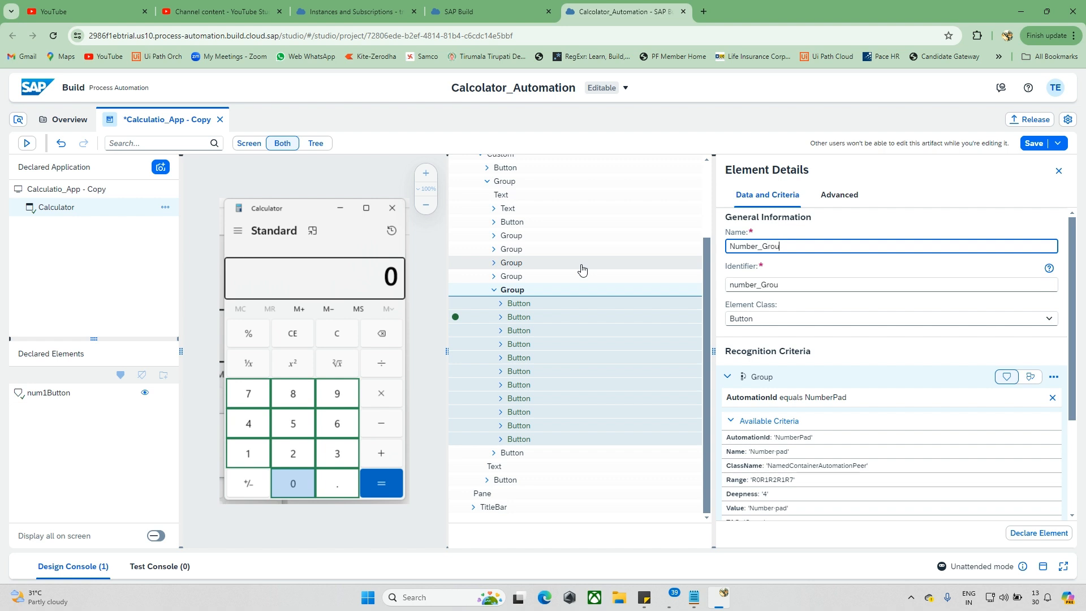
left_click(1015, 534)
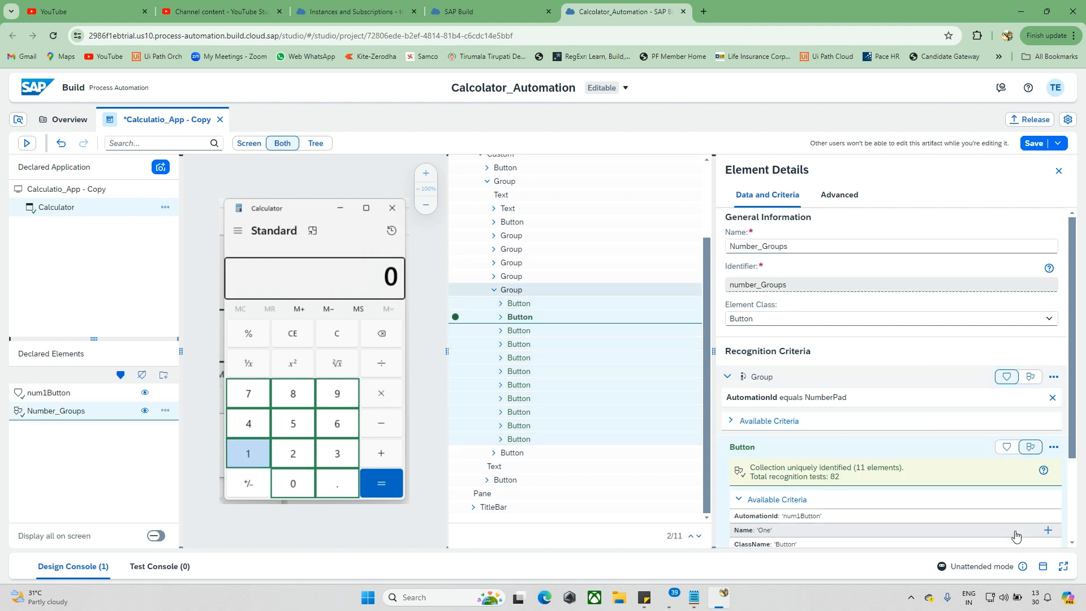
left_click(85, 418)
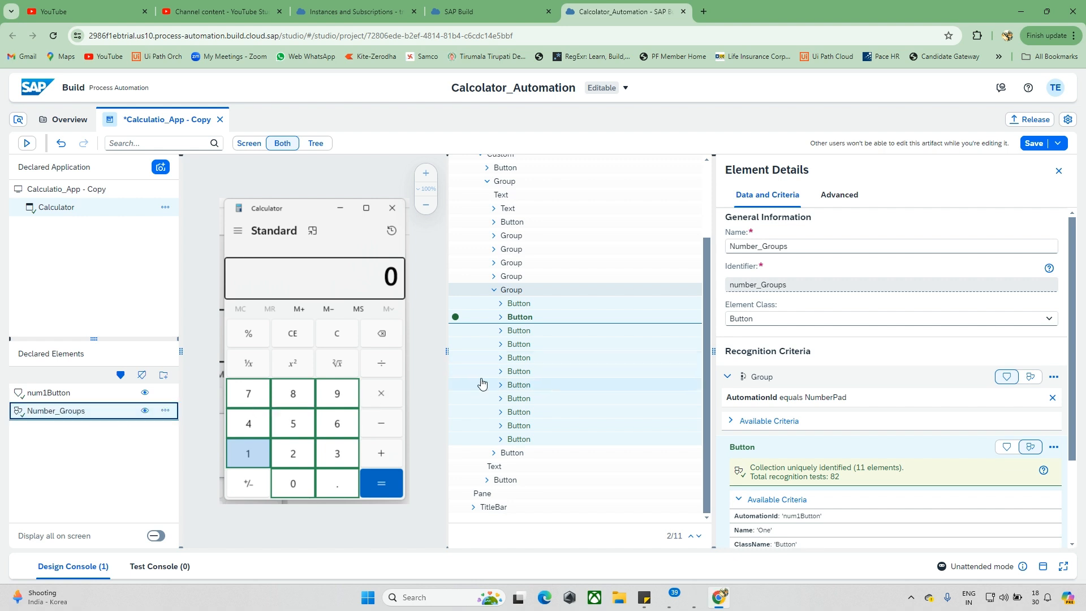
left_click(389, 375)
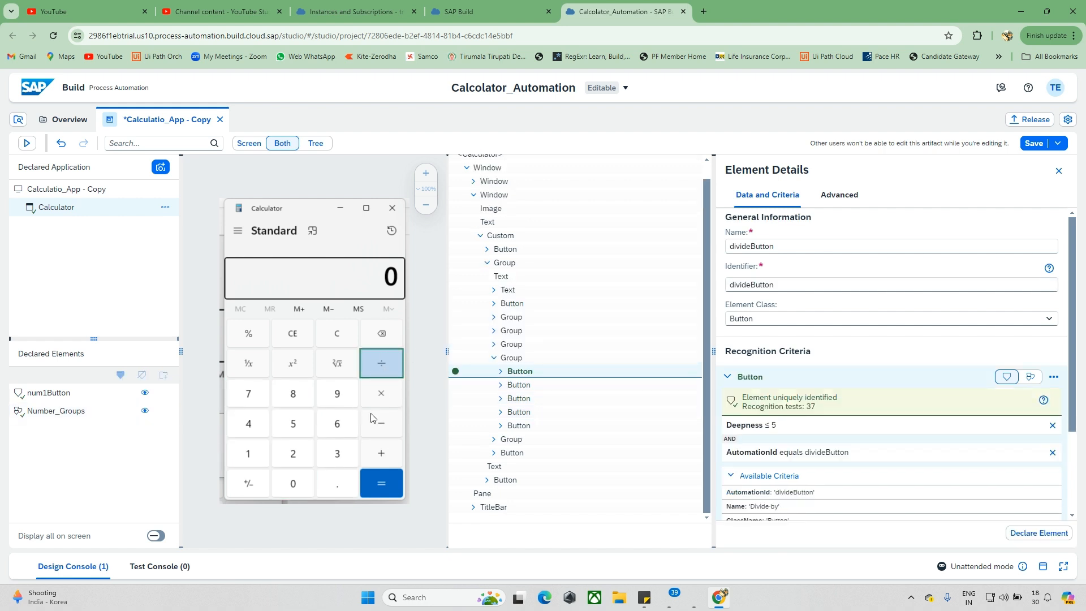
left_click(1053, 426)
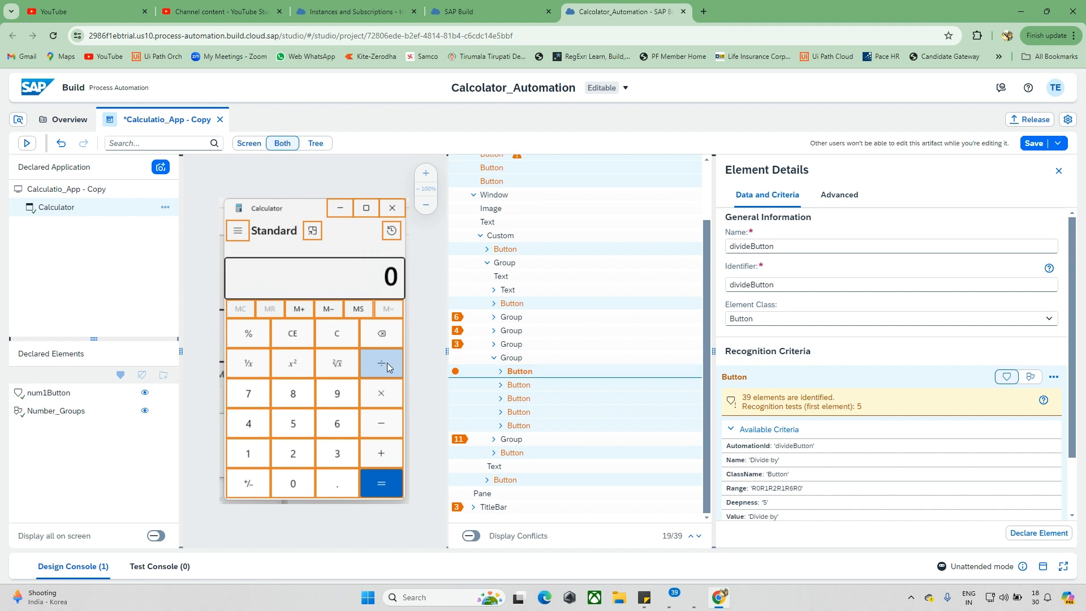
left_click(526, 358)
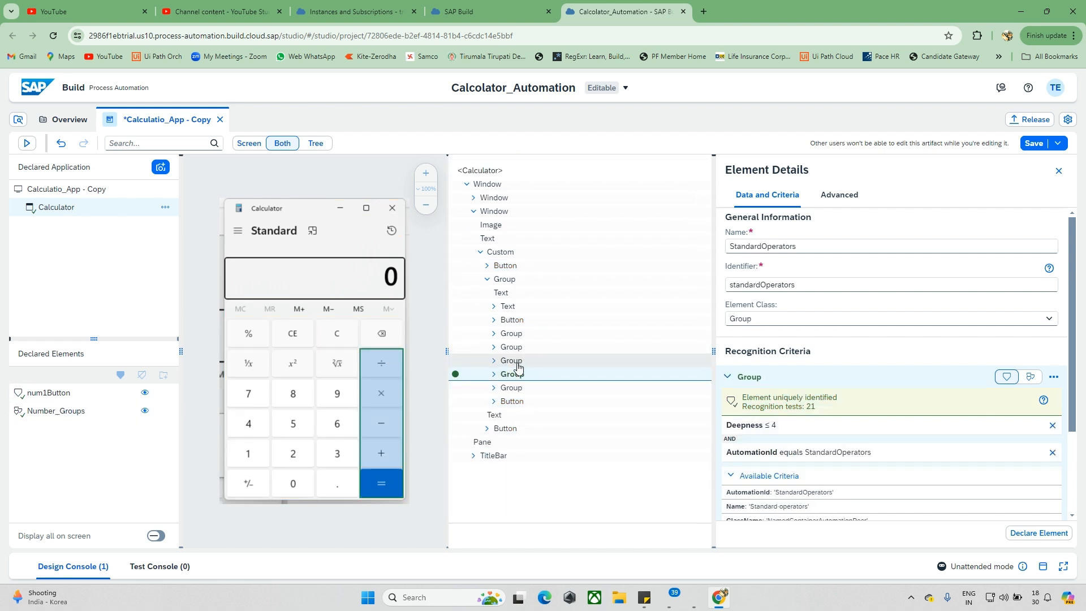
left_click(516, 364)
Step: Remove the divide button's Deepness and AutomationId criteria and add its parent Group to the recognition criteria
left_click(396, 365)
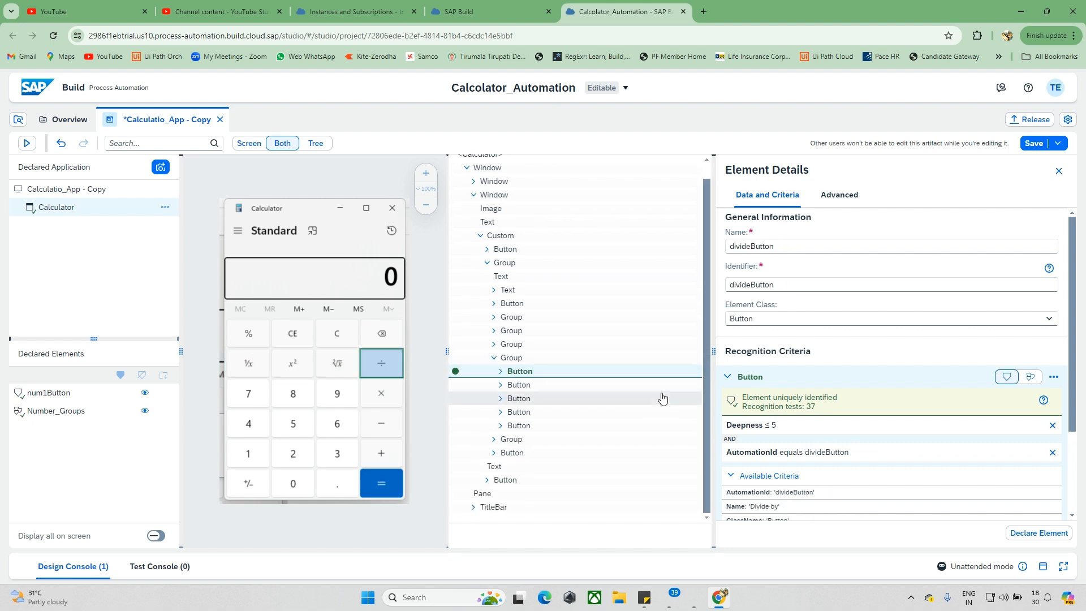
left_click(1052, 429)
left_click(1051, 427)
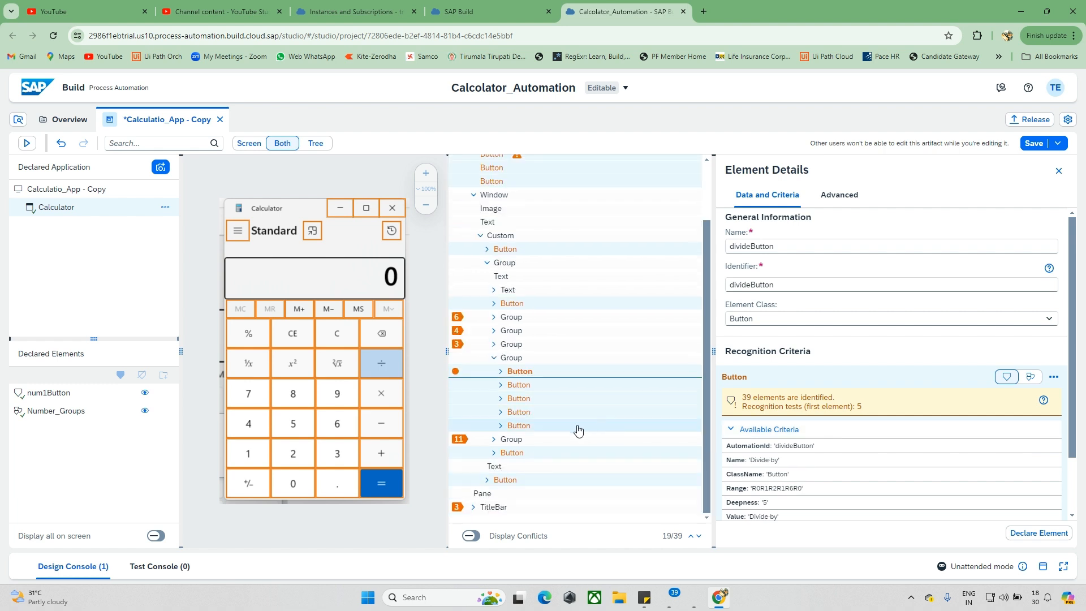
right_click(514, 363)
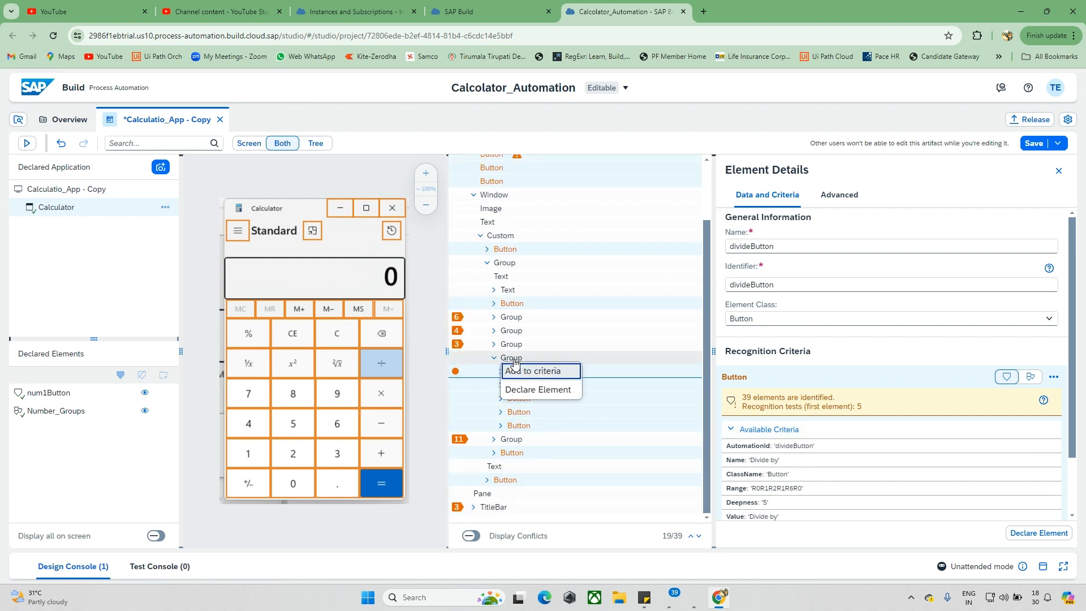
left_click(544, 371)
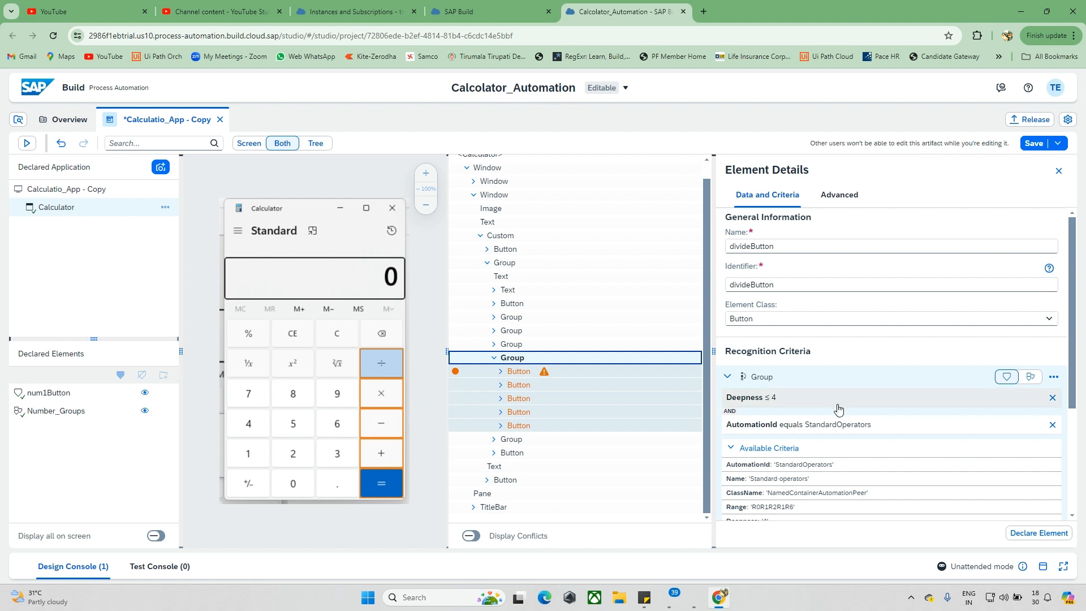
Step: Try to set the parent Group and the Button as collections, with the group's Deepness and AutomationId criteria removed
scroll(834, 406, "down", 1)
left_click(1032, 325)
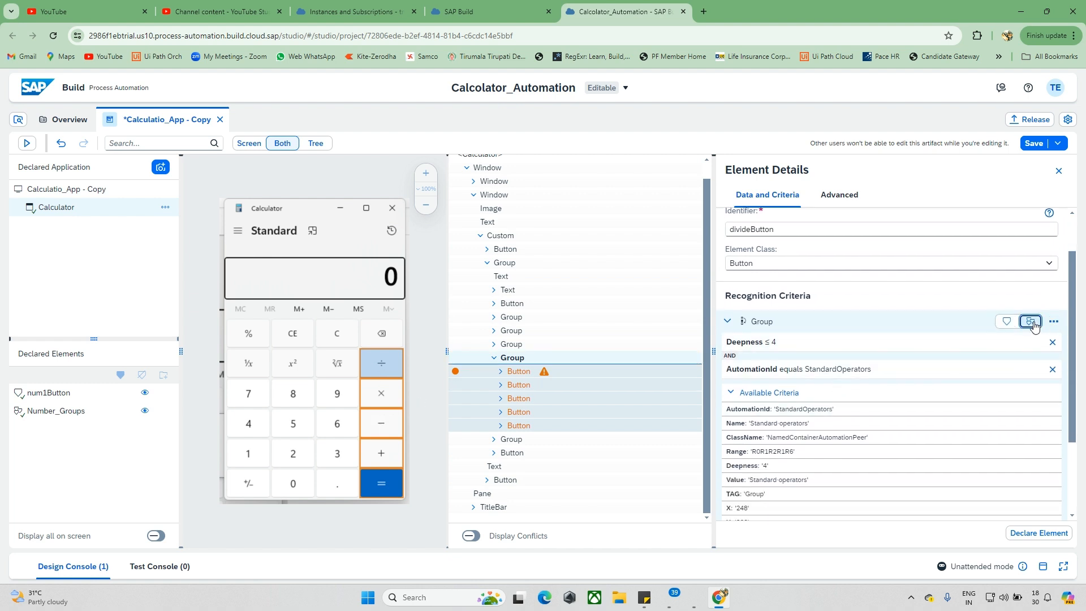
left_click(1051, 342)
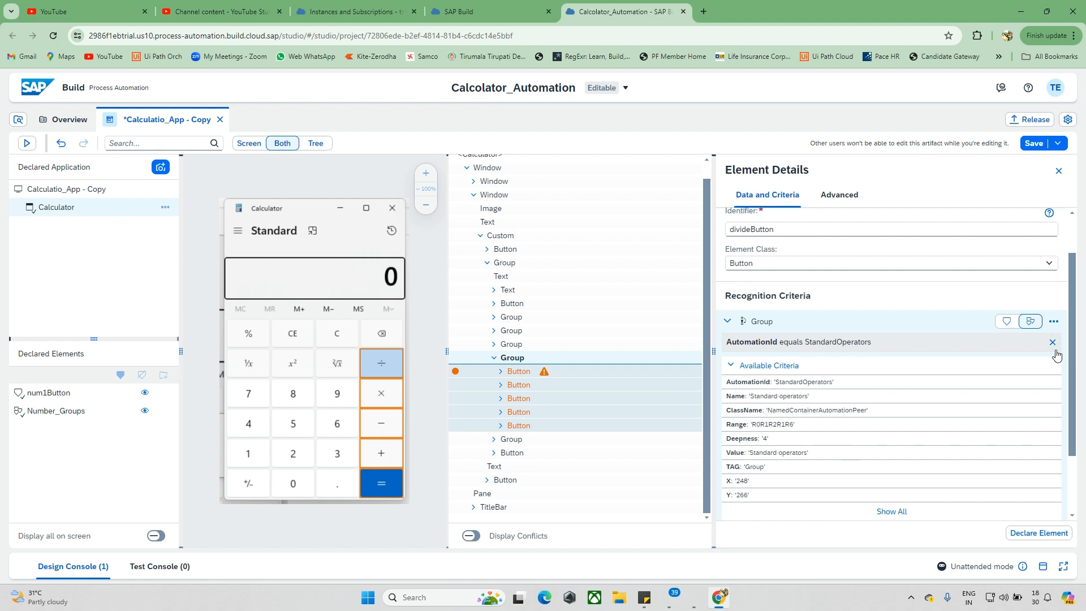
left_click(1053, 347)
left_click(1053, 348)
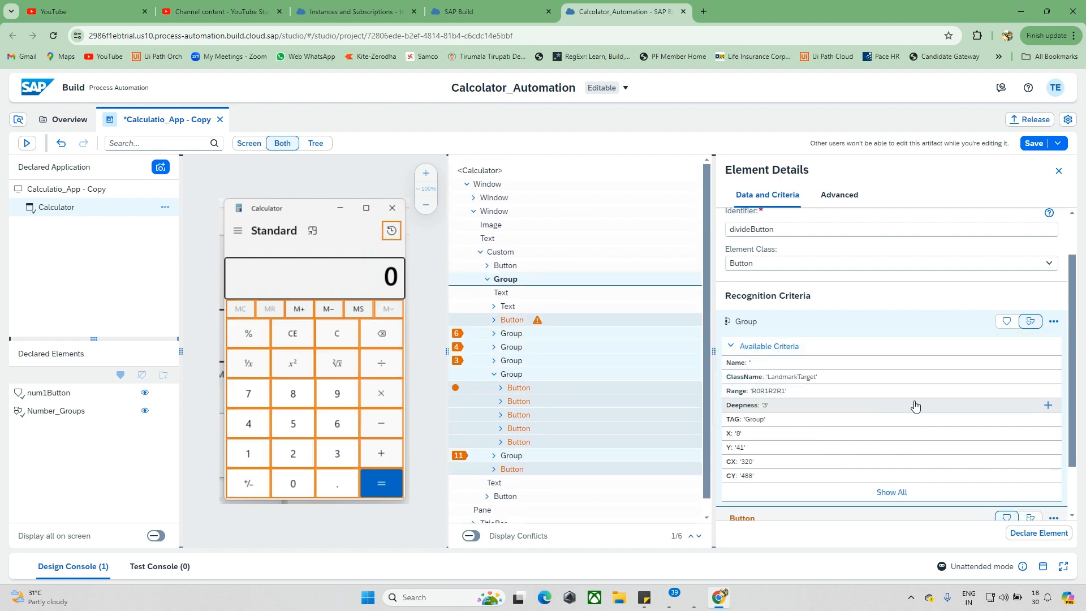
scroll(914, 405, "down", 1)
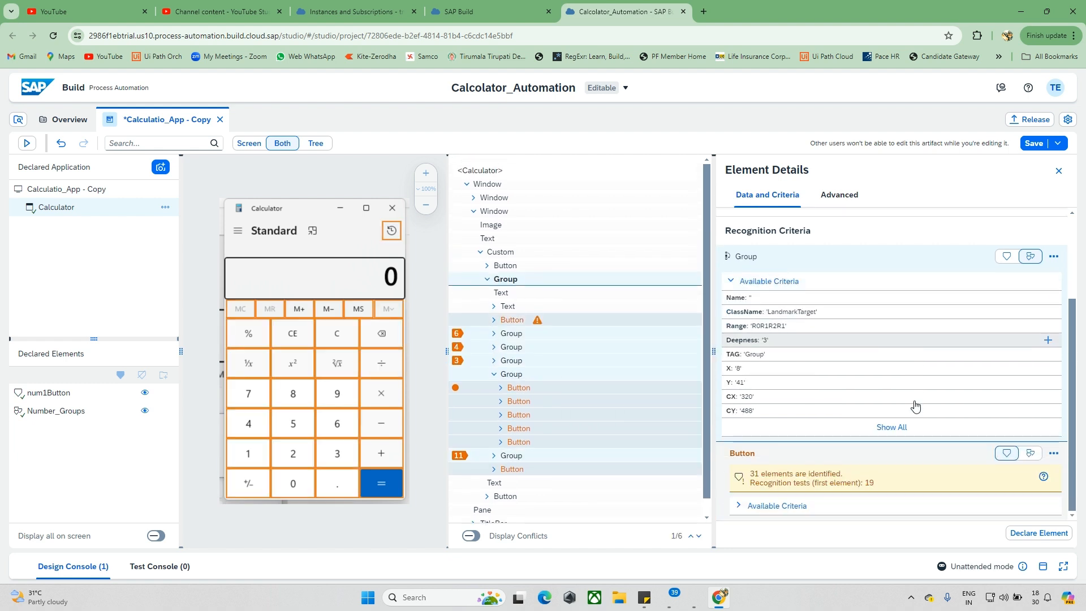
left_click(1030, 453)
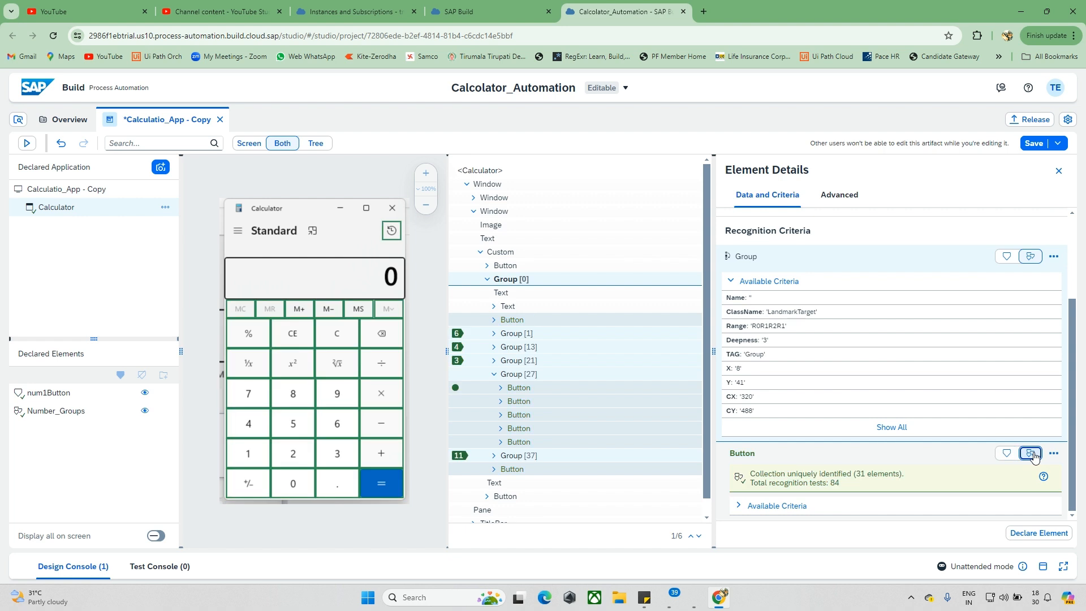
Step: Select the divide button again and add its parent Group to the recognition criteria, keeping the button's own criteria
left_click(383, 371)
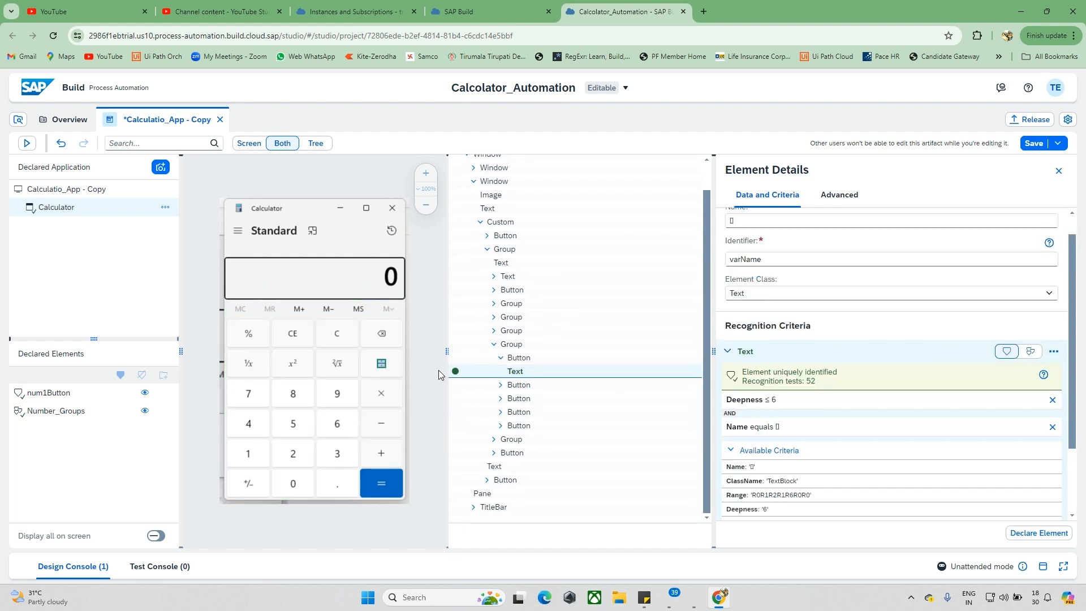
left_click(393, 367)
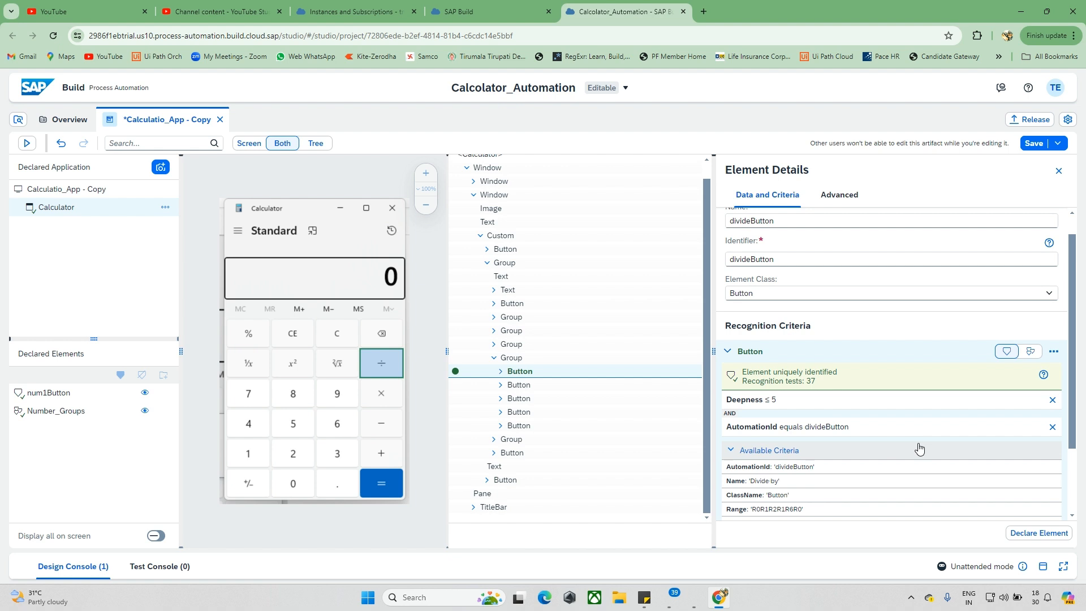
scroll(918, 446, "up", 1)
scroll(918, 446, "down", 2)
right_click(512, 362)
left_click(542, 372)
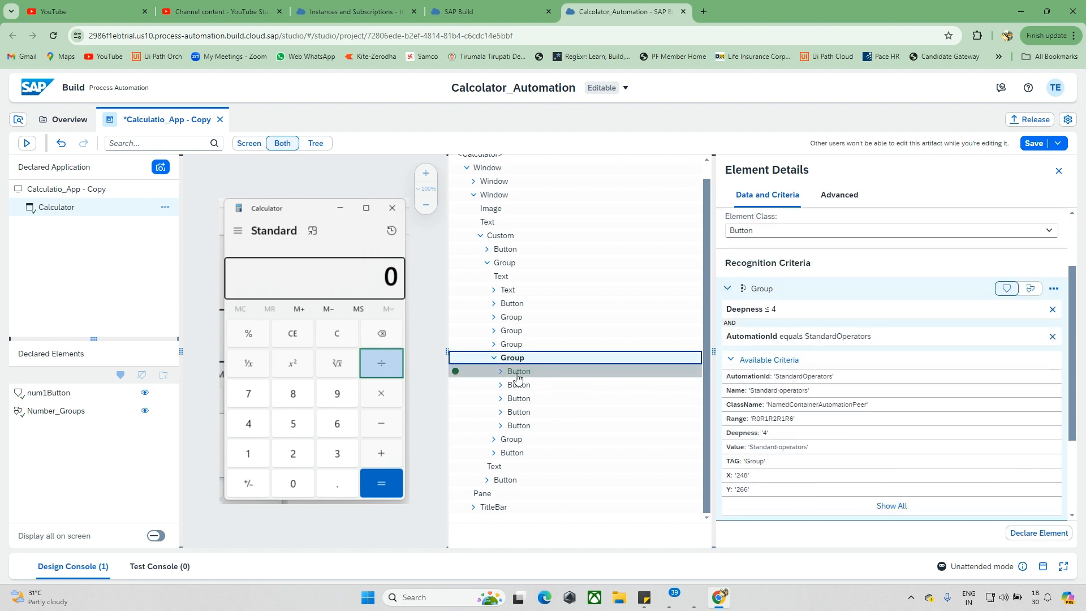
scroll(878, 419, "down", 2)
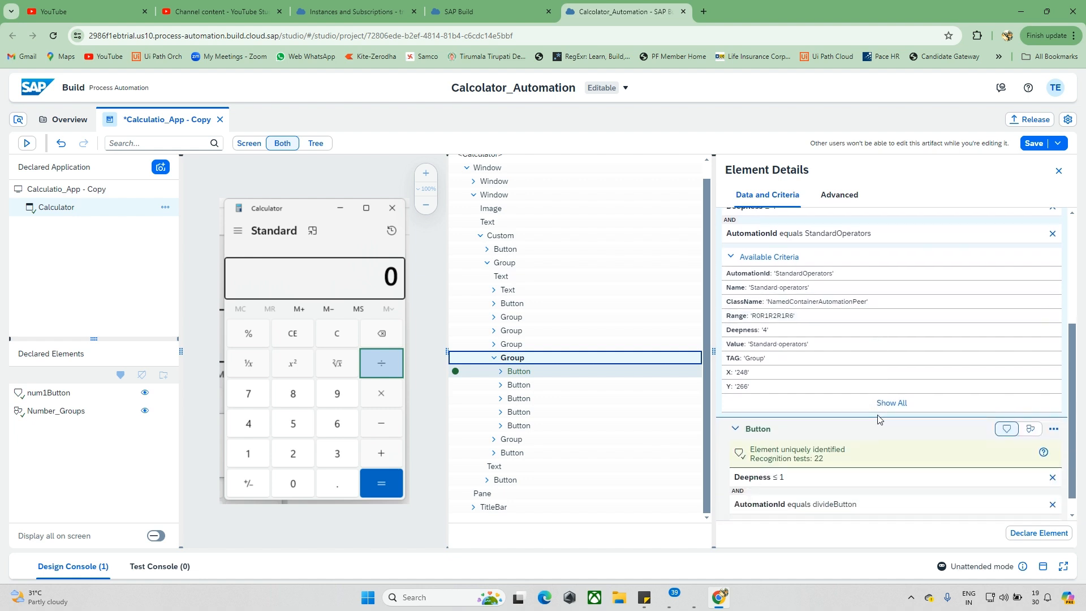
scroll(929, 415, "up", 2)
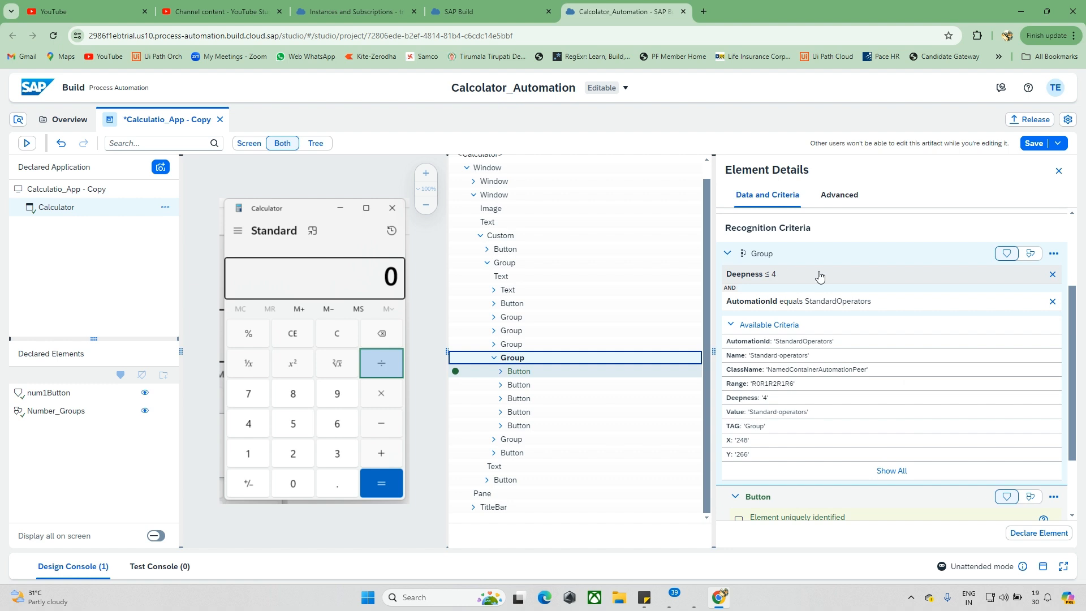
scroll(788, 274, "up", 1)
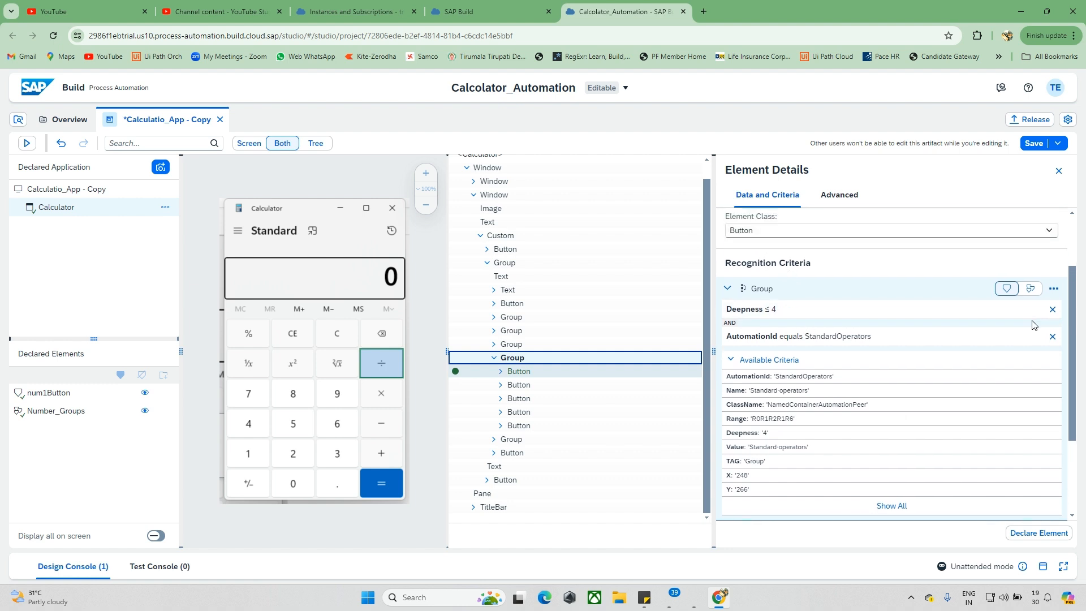
Step: Try to set the parent Group as a collection and remove the Deepness and AutomationId criteria from both group and button
left_click(1030, 288)
left_click(1053, 310)
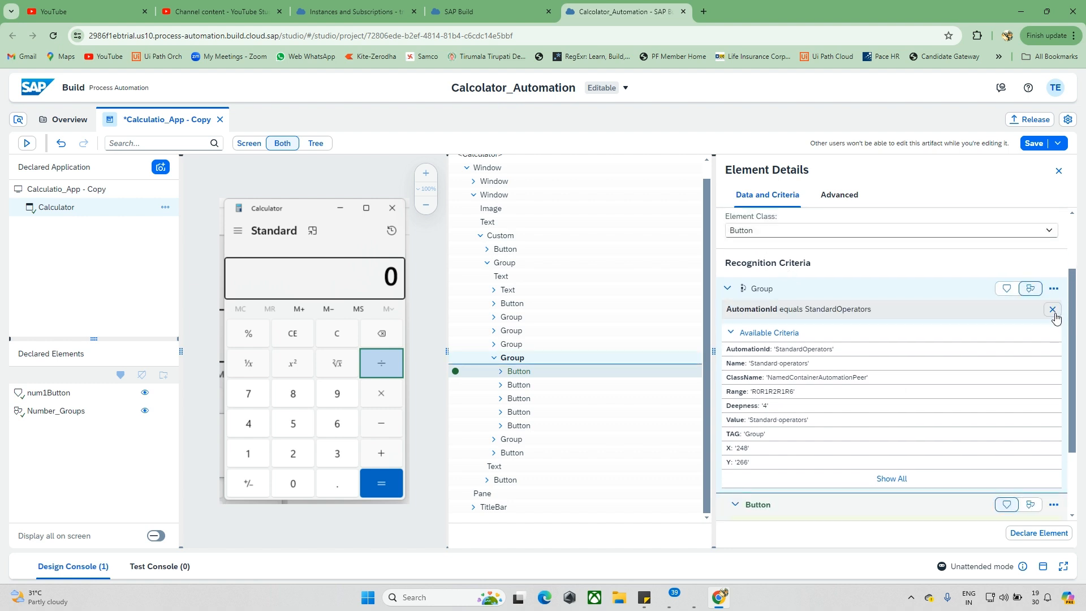
left_click(1052, 311)
scroll(1051, 396, "down", 2)
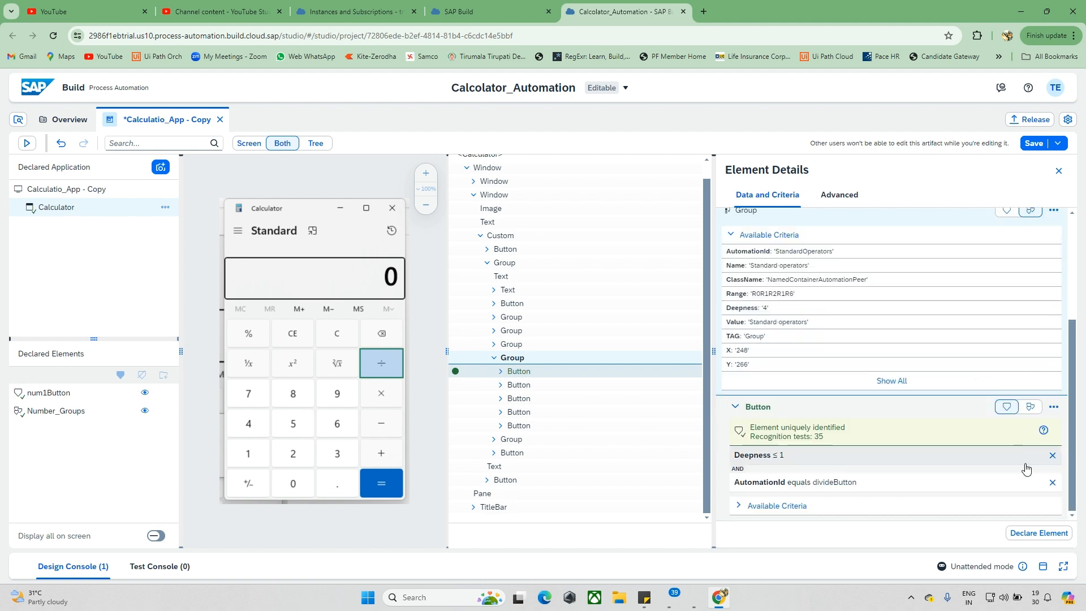
left_click(1053, 456)
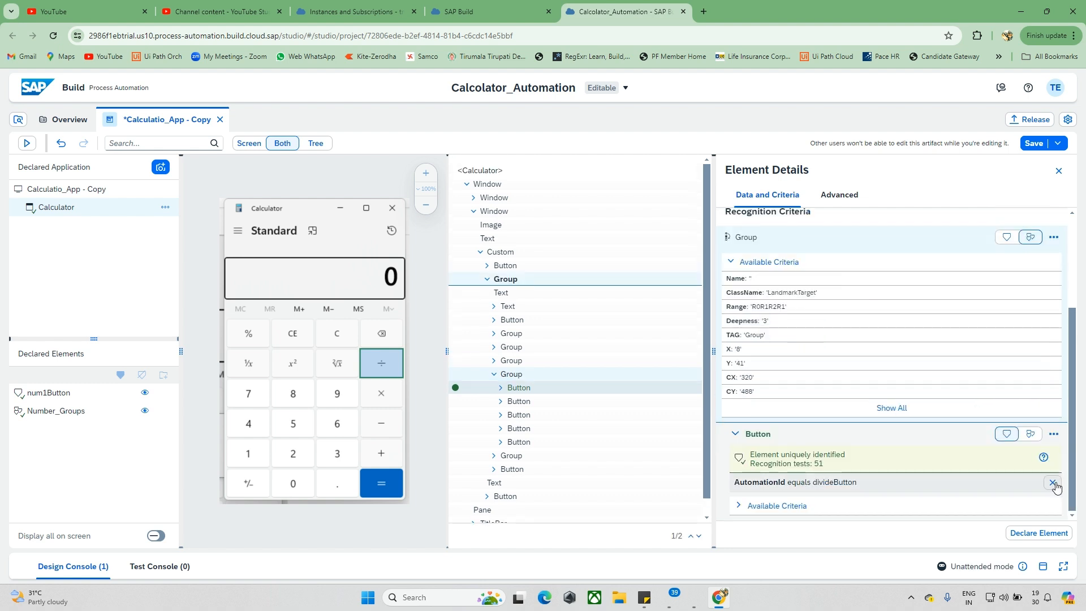
left_click(1052, 482)
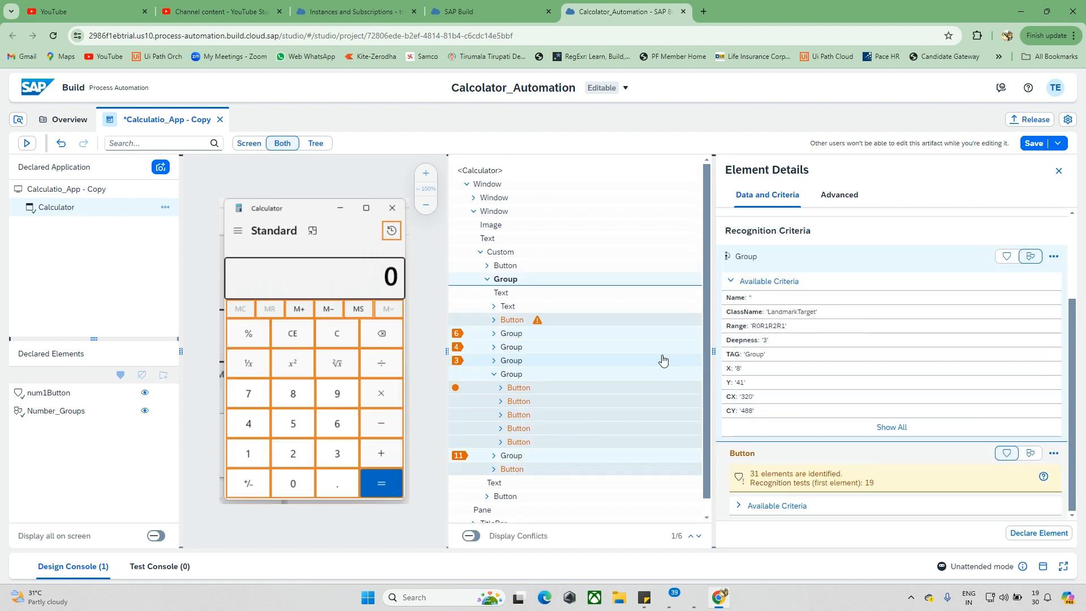
left_click(409, 397)
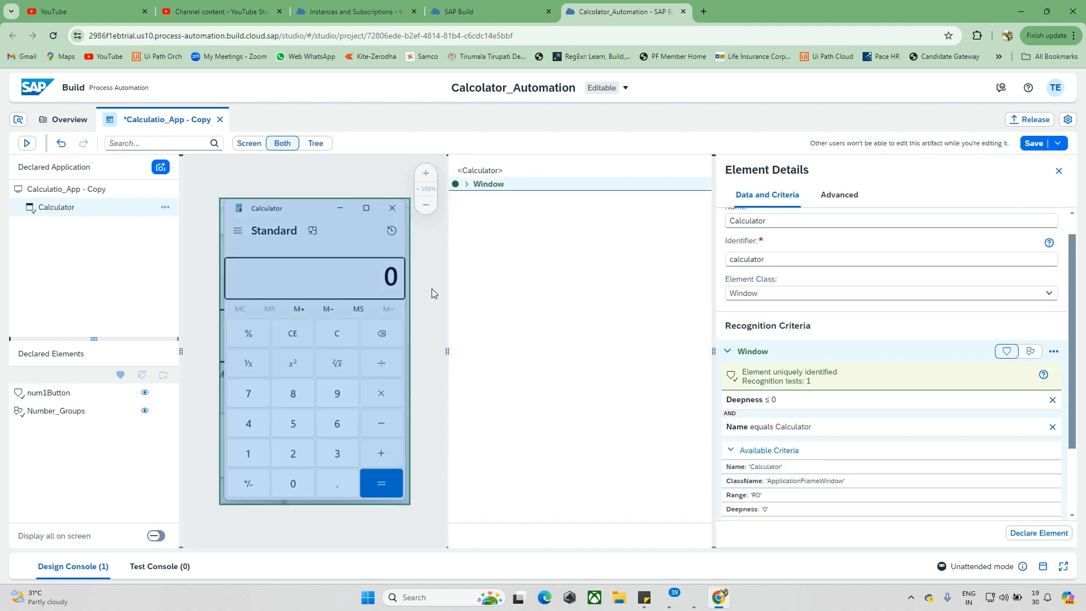
Step: Select the calculator's divide button and remove its AutomationId and Deepness criteria
left_click(397, 362)
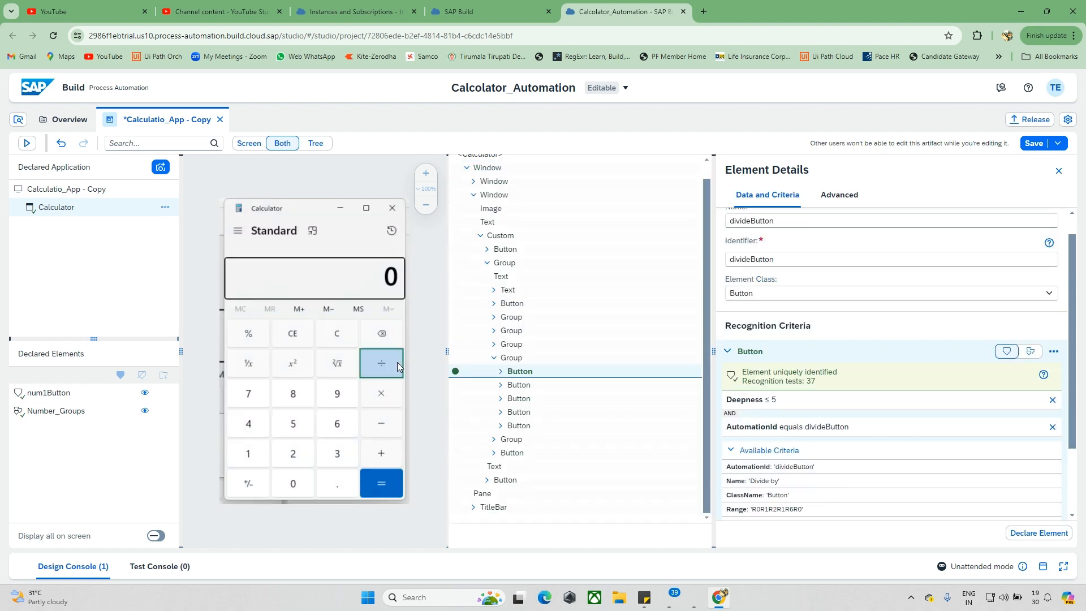
scroll(831, 359, "down", 3)
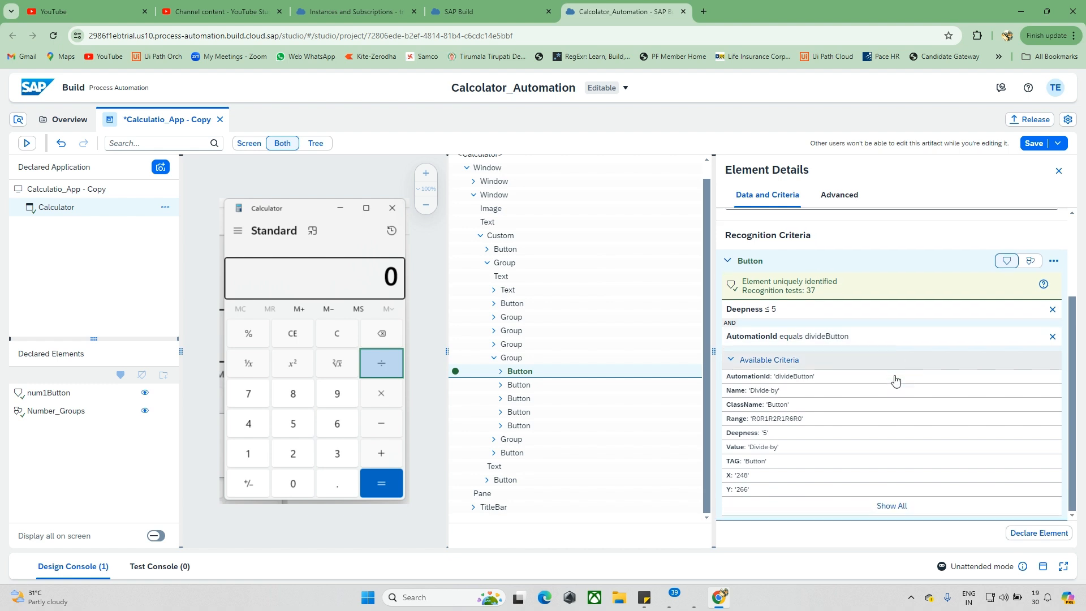
left_click(1052, 336)
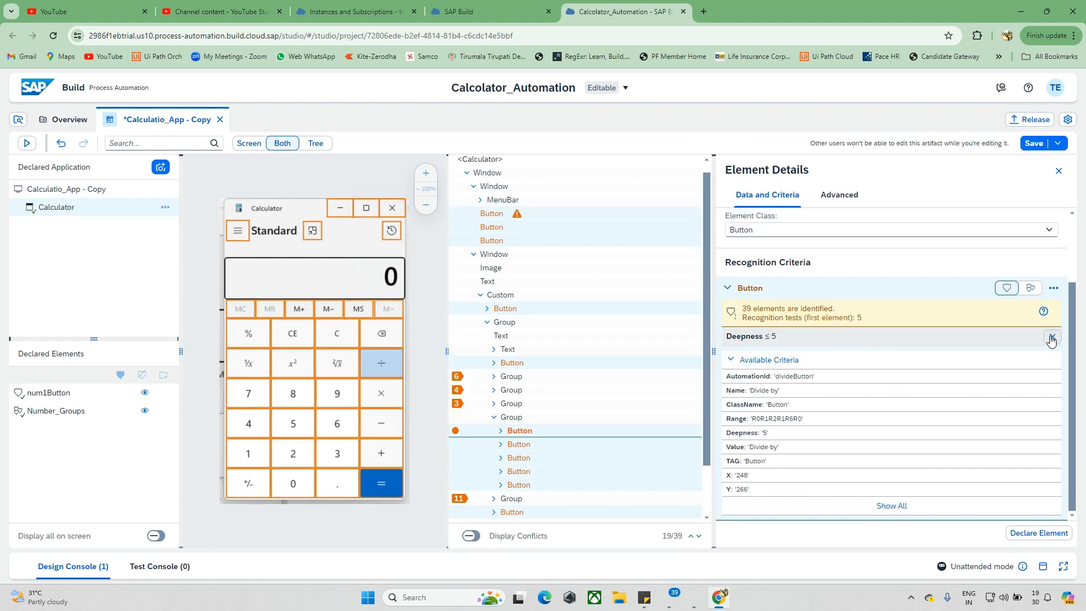
left_click(1053, 338)
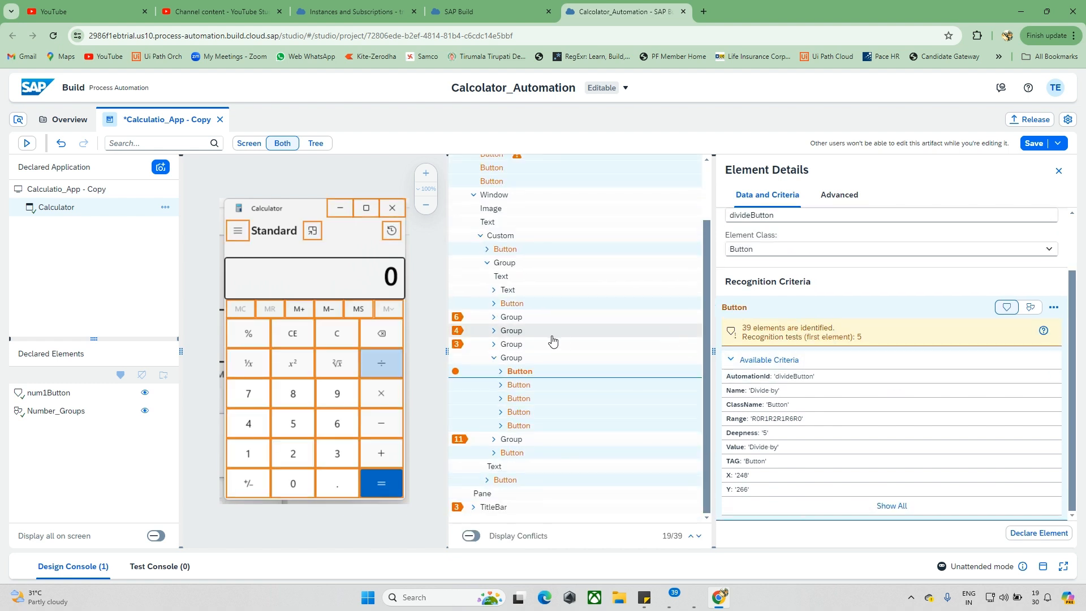
Step: Add the divide button's parent Group to the recognition criteria and set the Button node as a collection
scroll(552, 340, "up", 1)
right_click(504, 383)
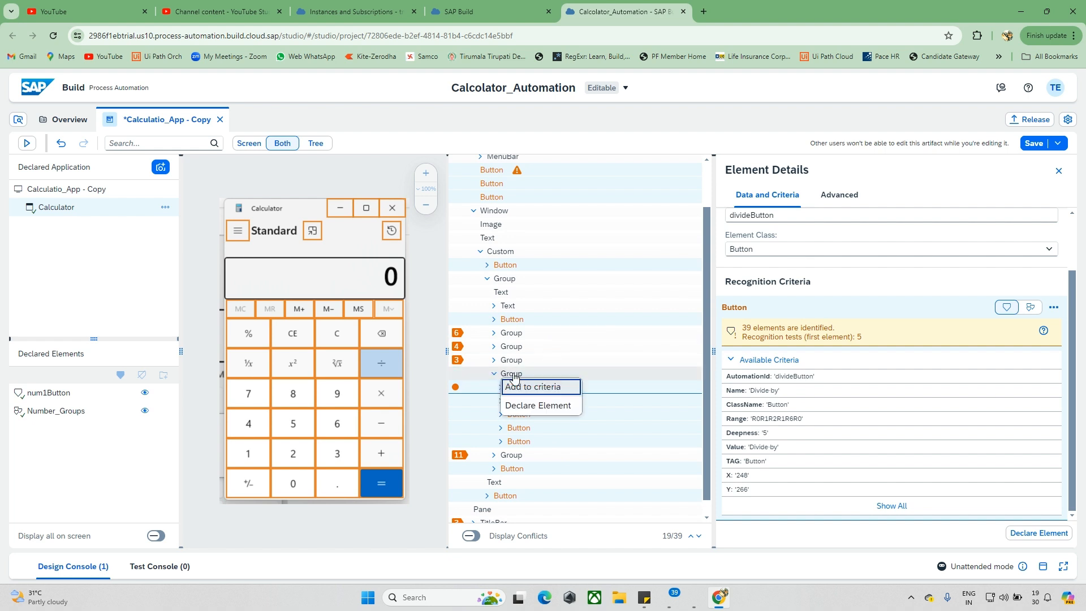
left_click(543, 387)
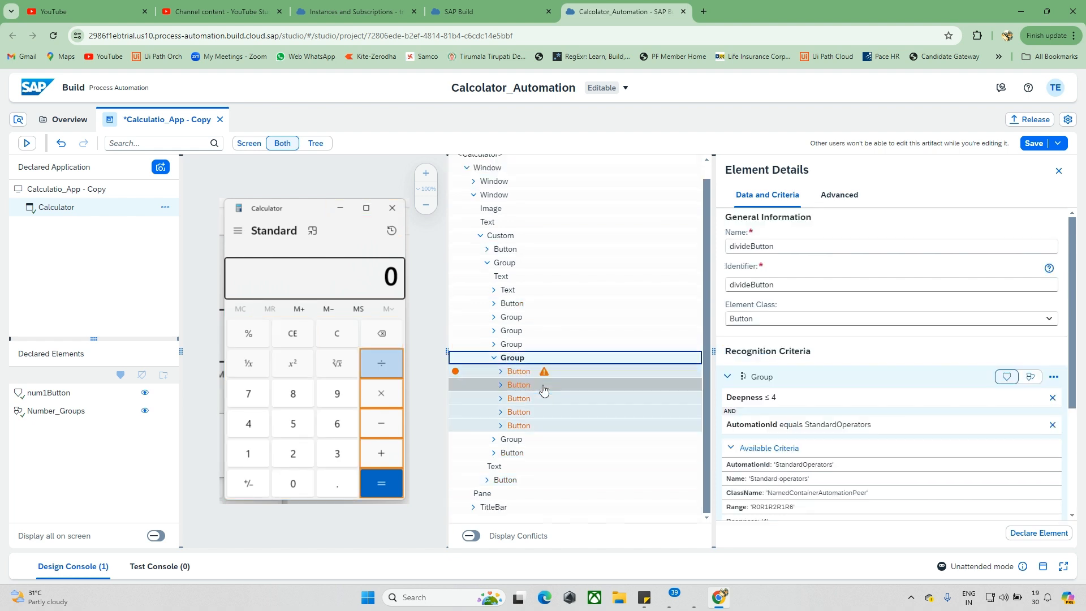
scroll(898, 418, "down", 3)
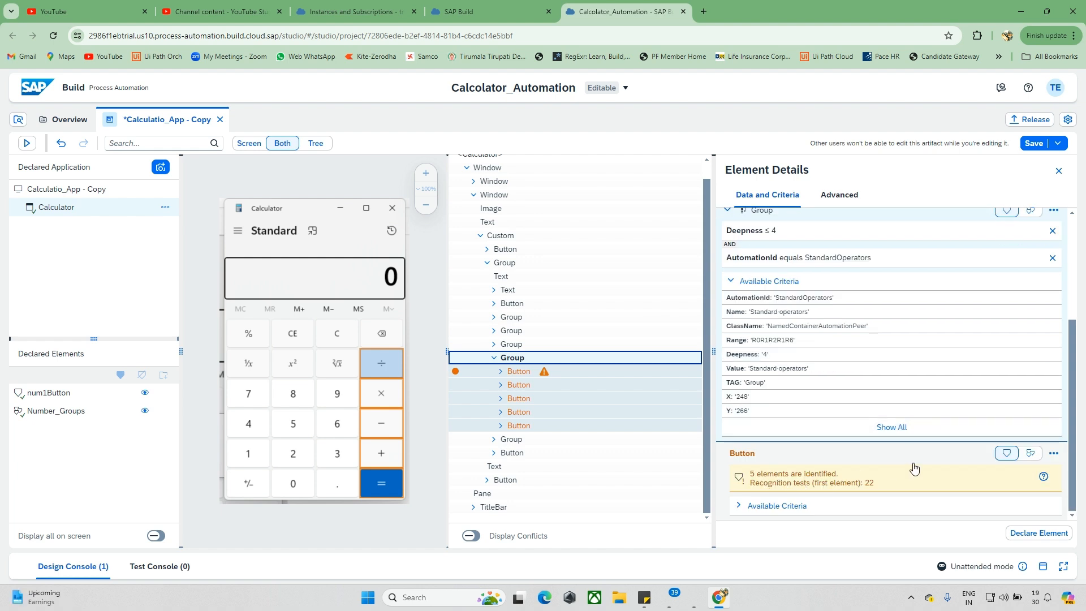
left_click(1030, 453)
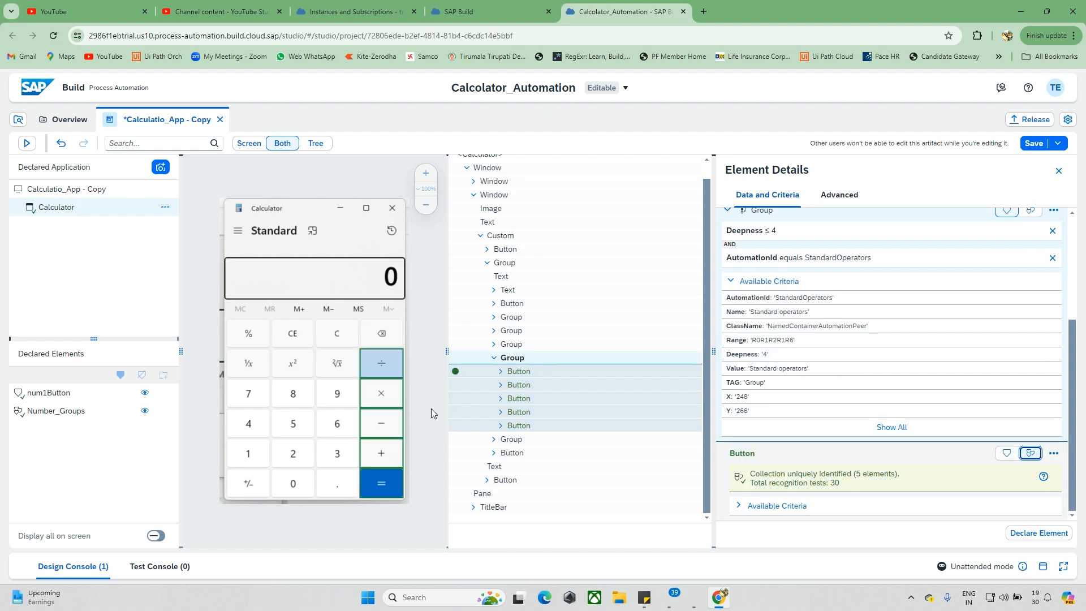
Step: Try to remove the Deepness and AutomationId criteria from the divide button's parent Group, leaving the element undeclared
scroll(905, 339, "up", 1)
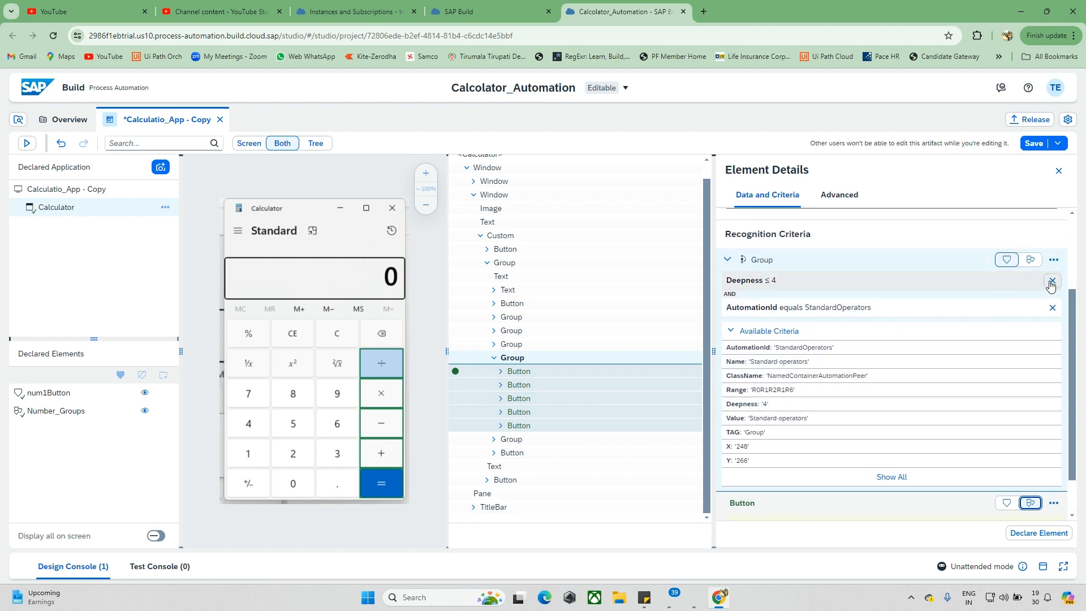
left_click(1050, 281)
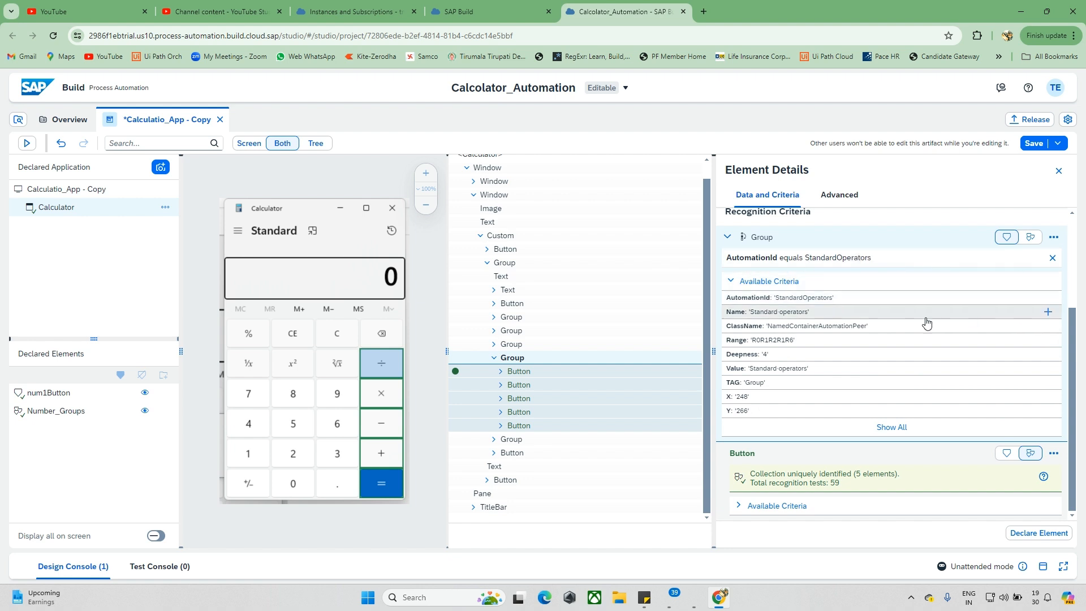
left_click(1052, 259)
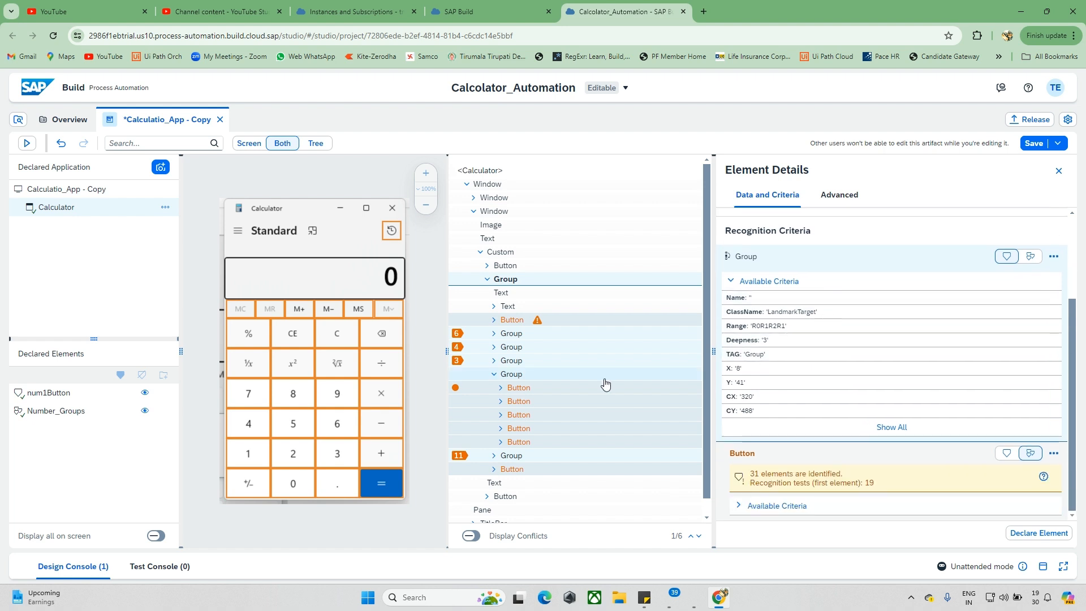
left_click(427, 419)
Step: Select the divide button, remove its Deepness criterion and add its parent Group to the recognition criteria
left_click(388, 366)
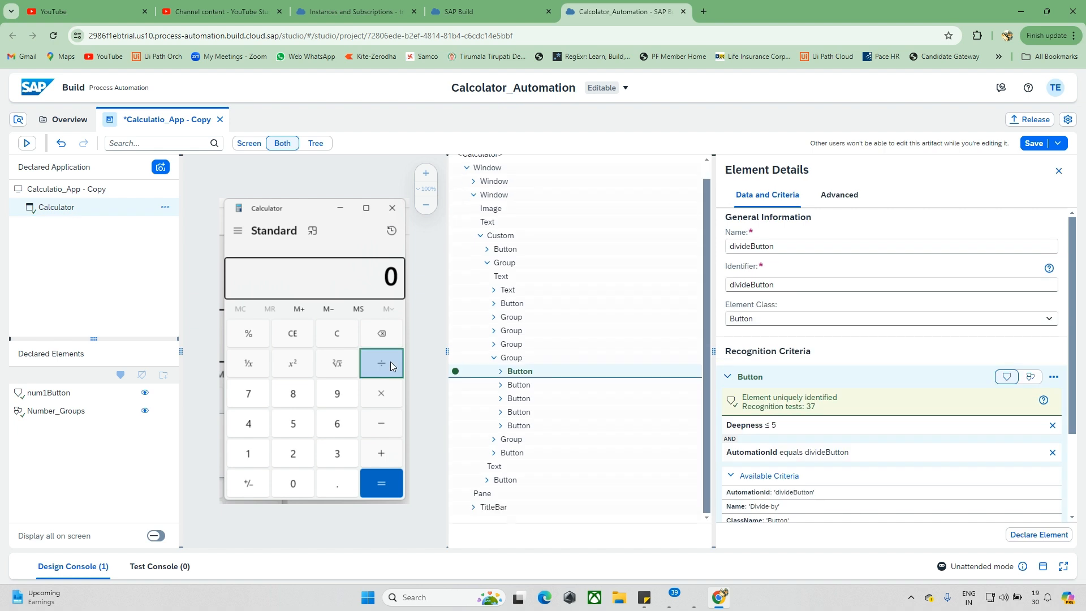
scroll(961, 367, "down", 3)
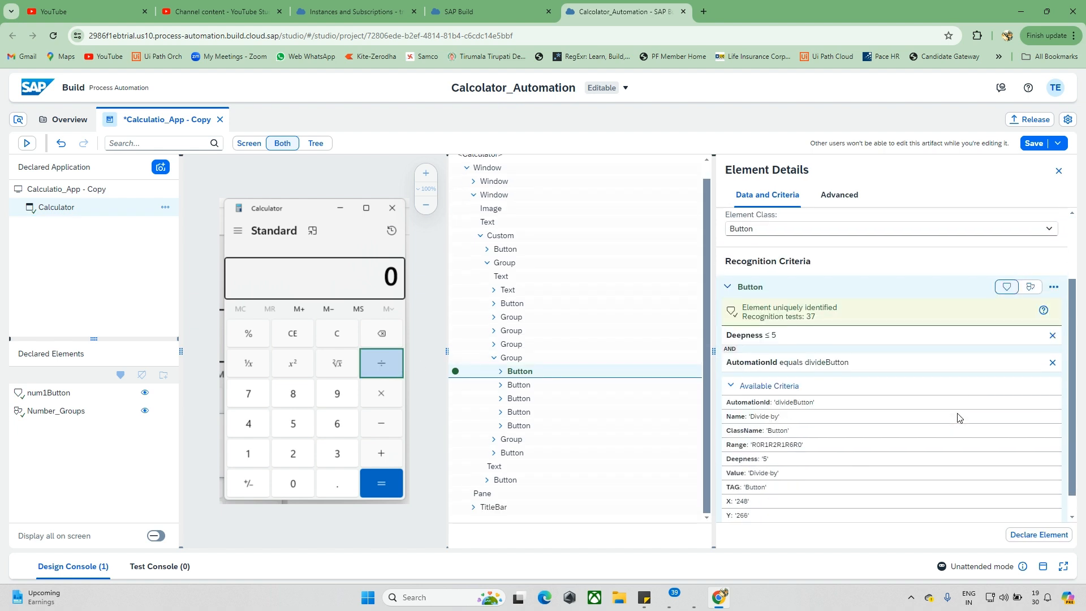
left_click(1053, 337)
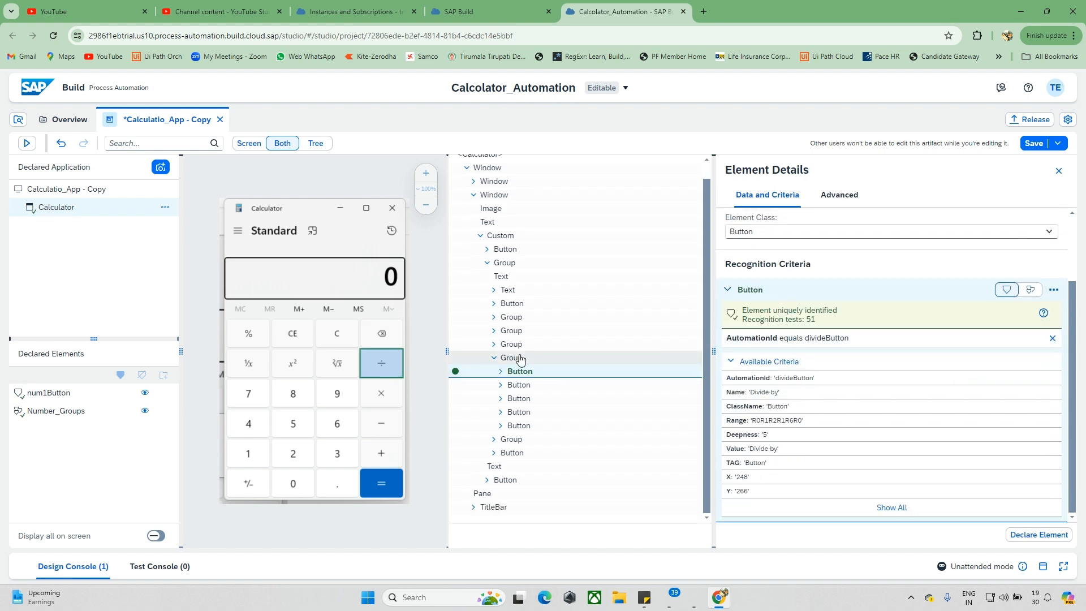
right_click(535, 361)
key("Escape")
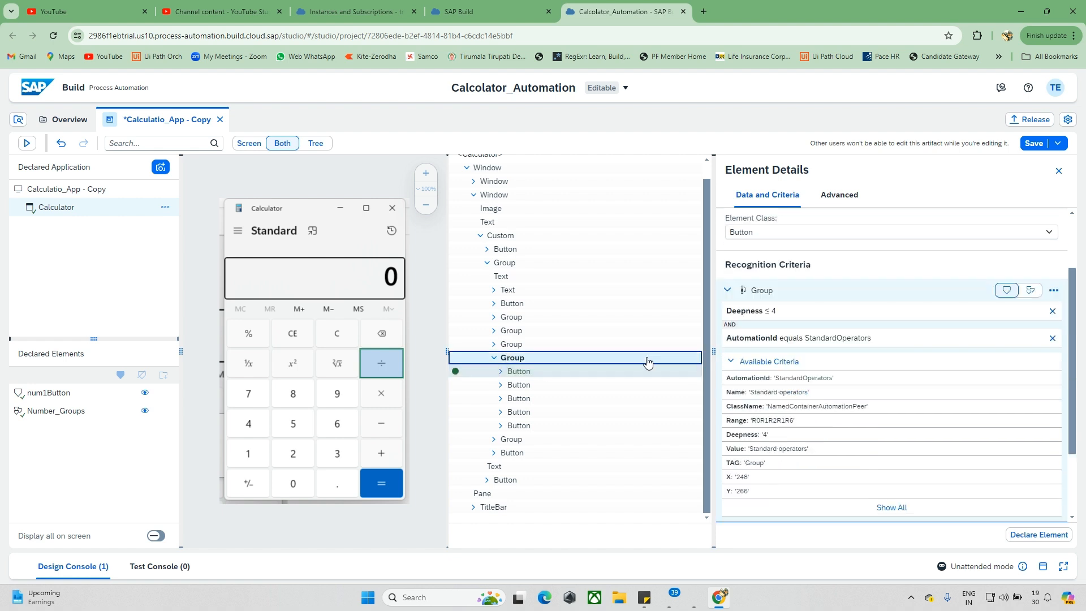
Step: Try to remove the Group's Deepness criterion and set both the Button and Group nodes as collections
scroll(787, 387, "down", 2)
scroll(905, 306, "up", 1)
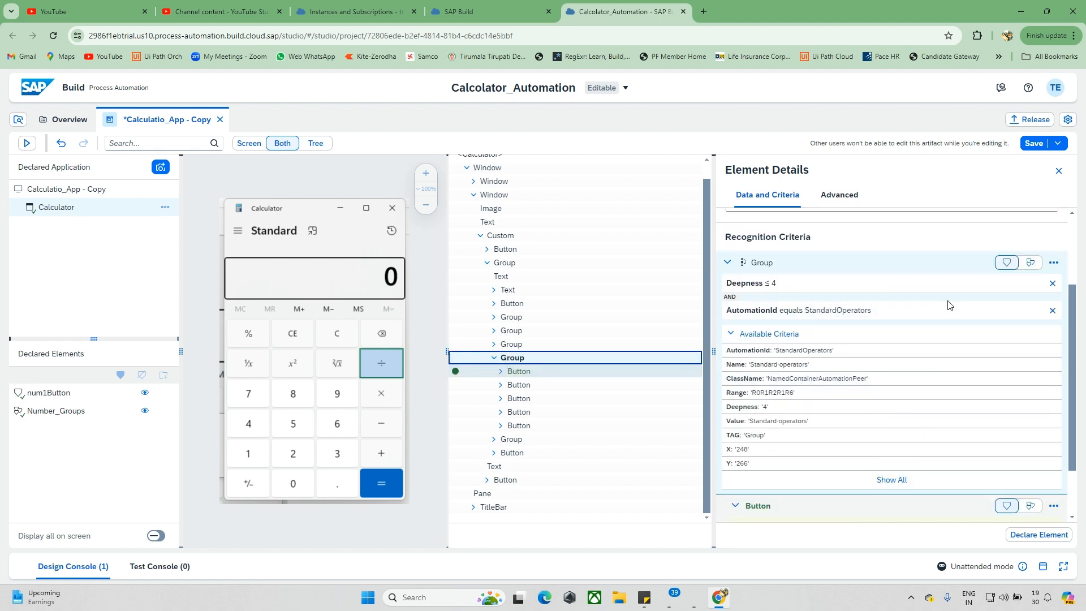
left_click(1052, 282)
scroll(984, 430, "down", 1)
left_click(1030, 436)
left_click(1030, 220)
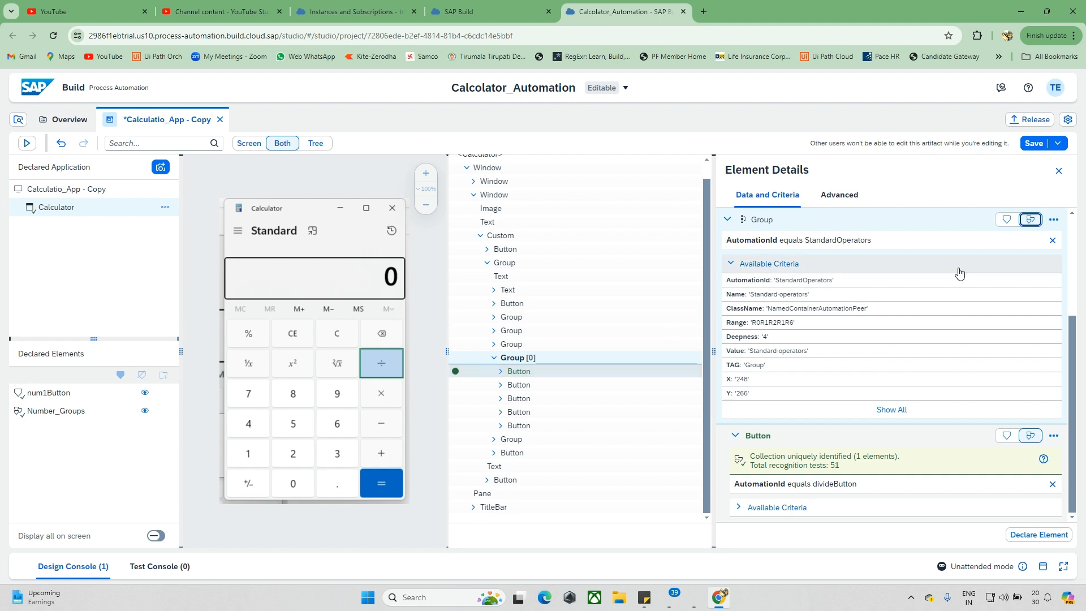
left_click(411, 363)
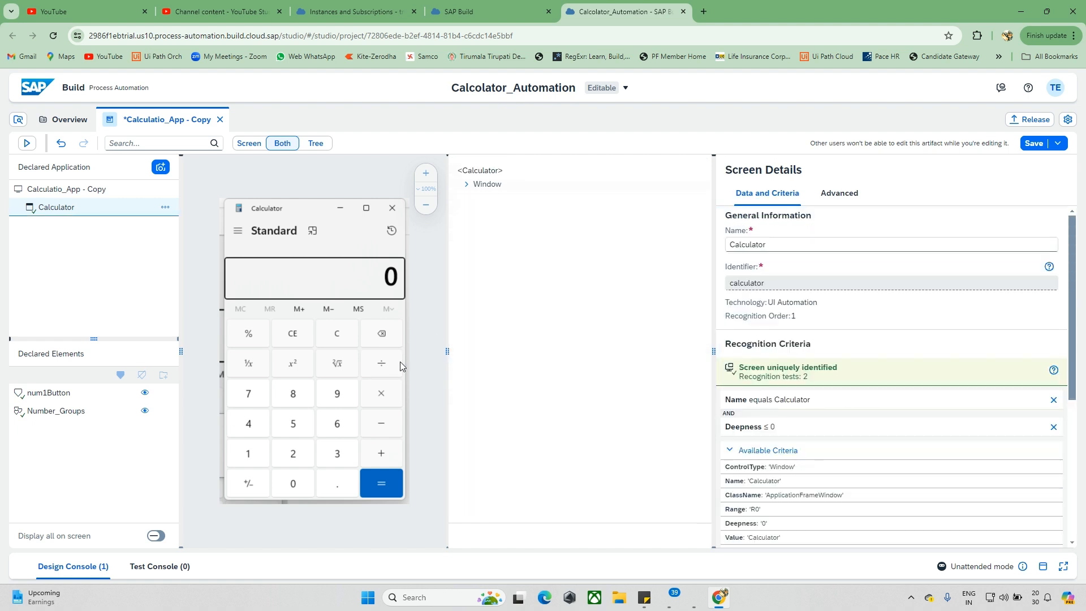
Step: Reselect the divide button, remove its Deepness and AutomationId criteria, and add its parent Group to the recognition criteria
left_click(399, 361)
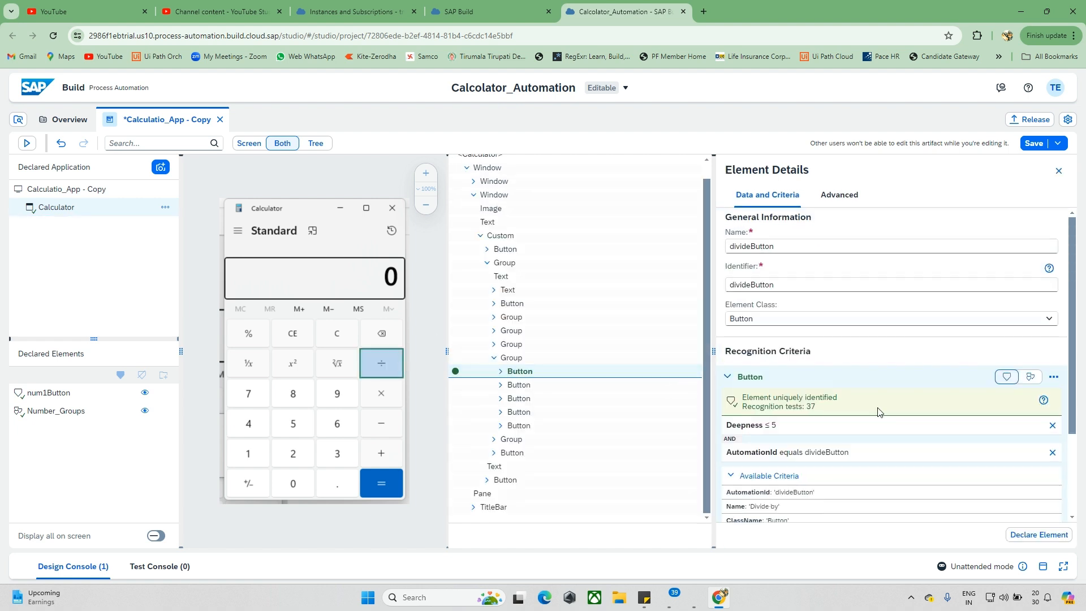
scroll(877, 412, "down", 2)
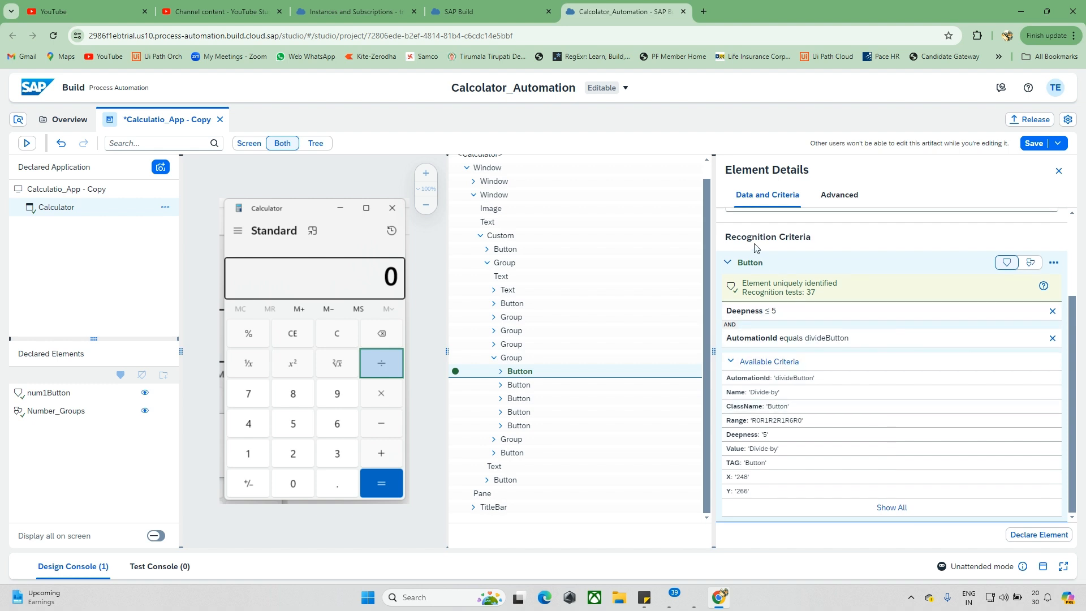
scroll(797, 257, "up", 1)
scroll(802, 259, "down", 1)
left_click(1054, 312)
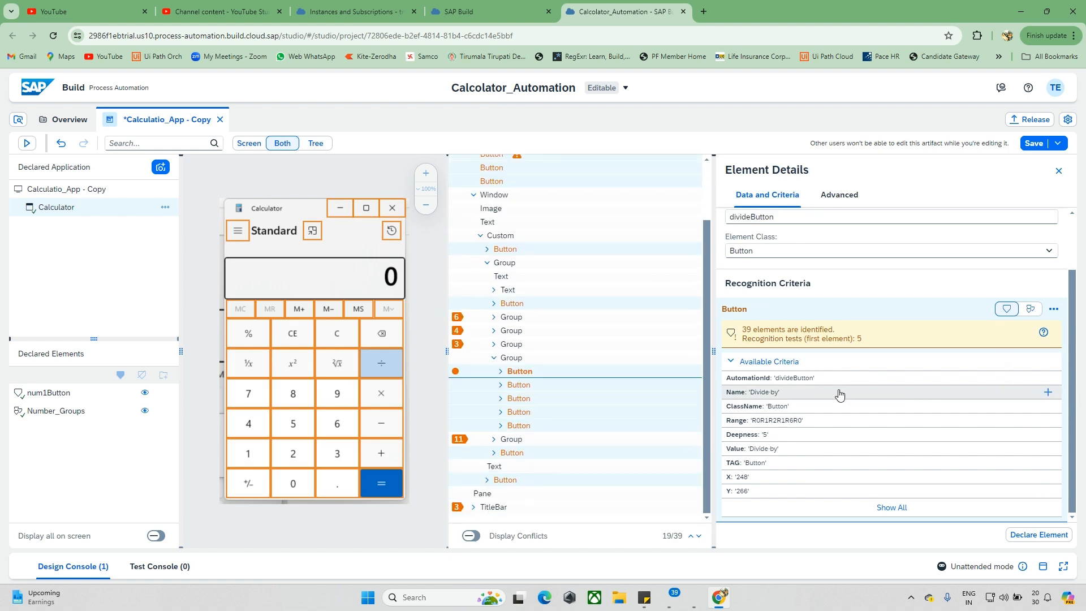
right_click(534, 358)
left_click(546, 371)
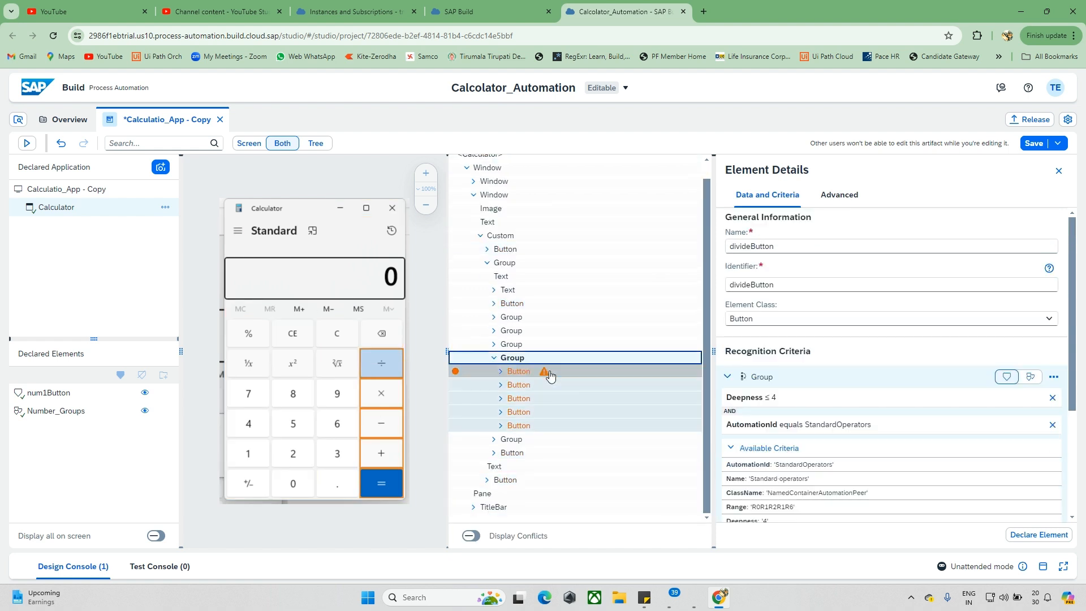
Step: Set the Button node as a collection and remove only the Deepness criterion from its parent Group
scroll(801, 373, "down", 3)
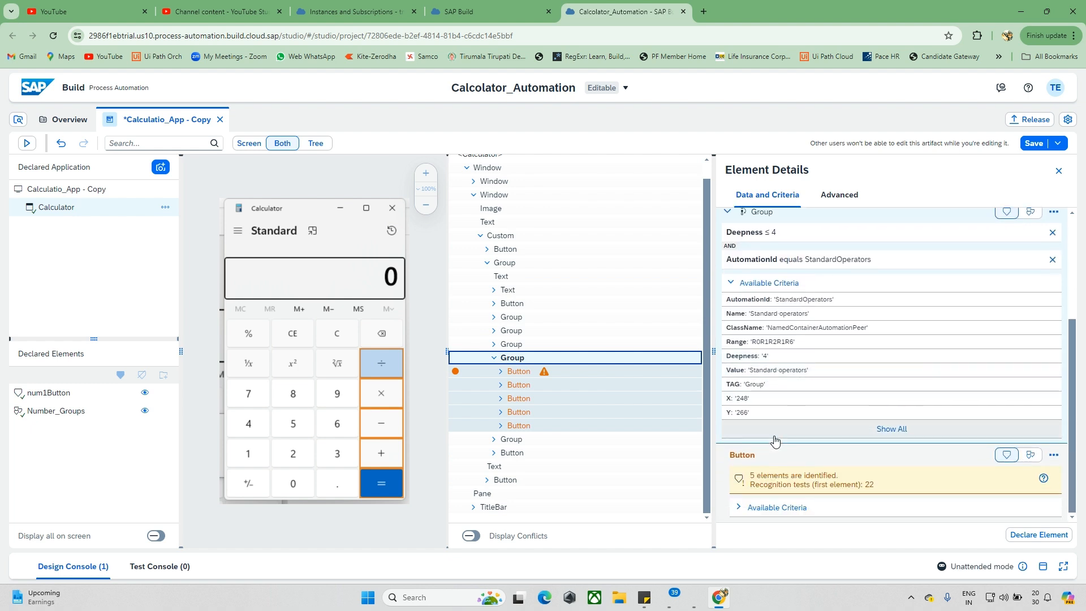
left_click(1030, 455)
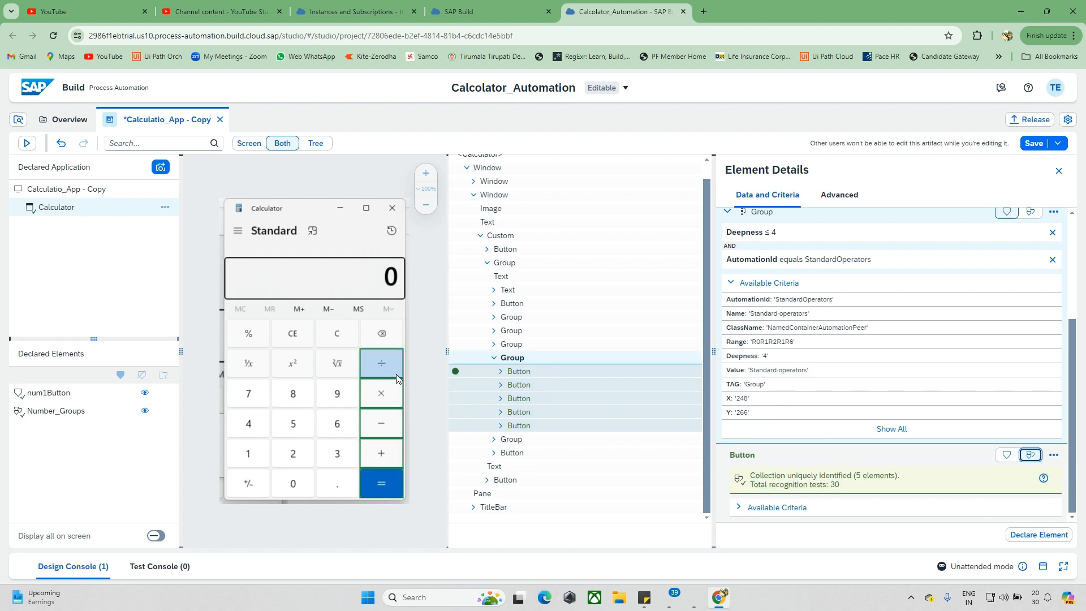
scroll(780, 388, "up", 2)
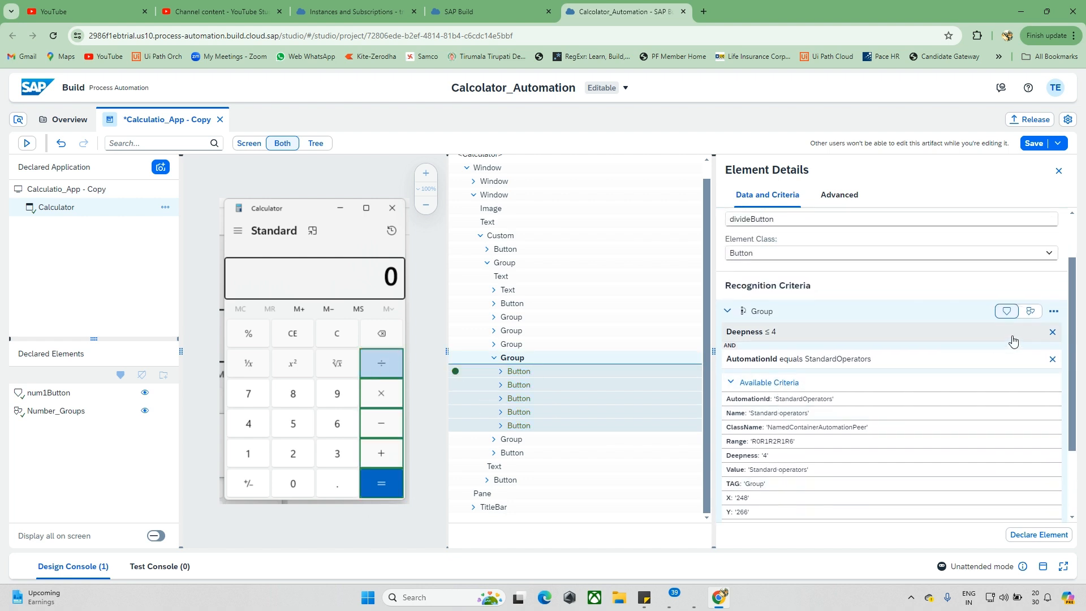
left_click(1051, 333)
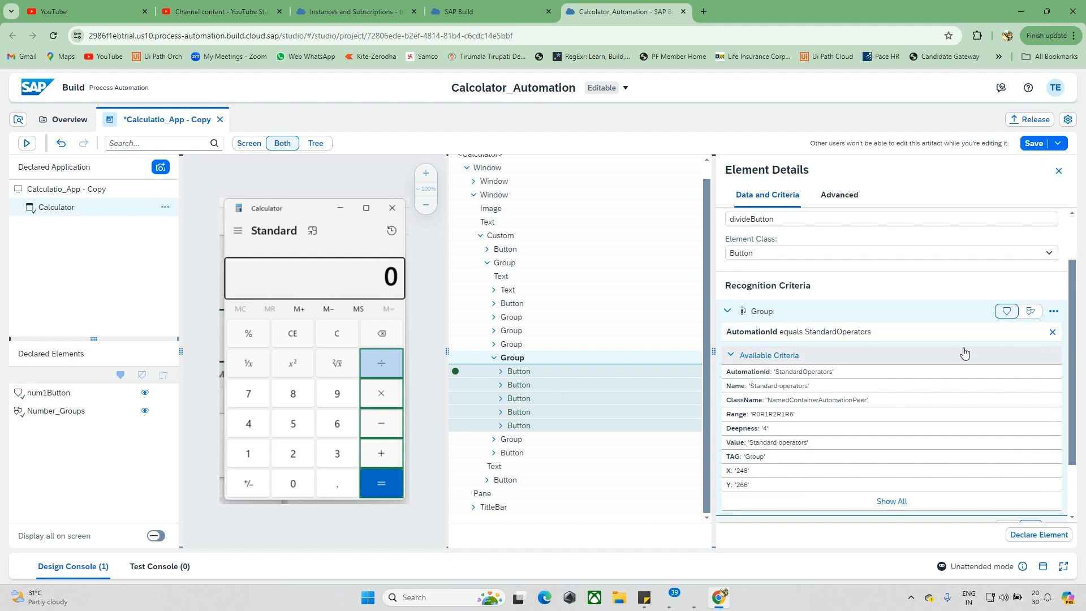
Step: Inspect the property, operator and value of the parent Group's AutomationId criterion without changing it
left_click(808, 334)
left_click_drag(662, 365, 561, 371)
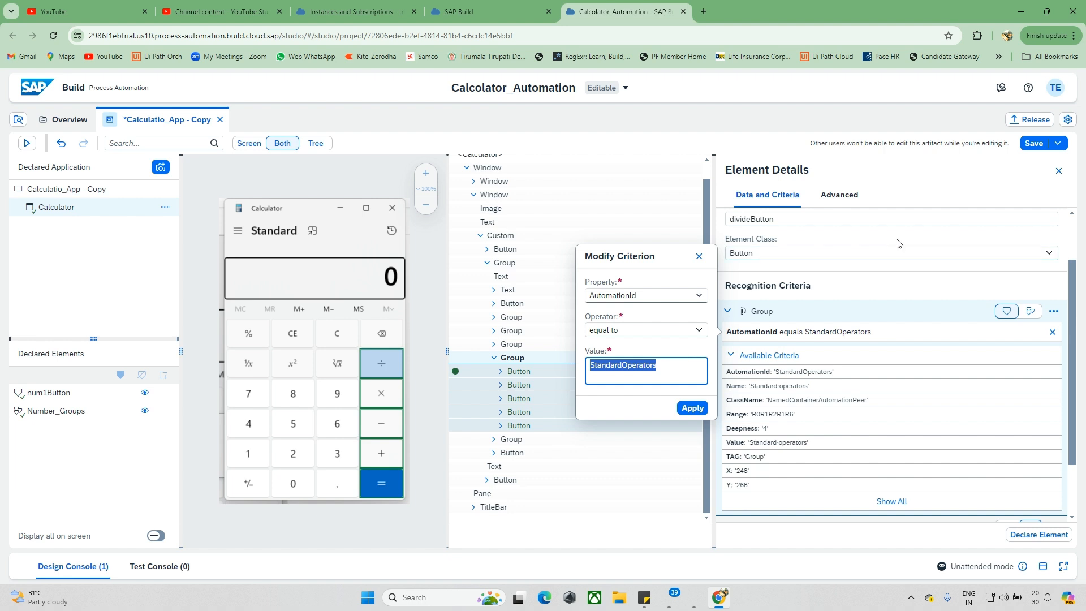
left_click(943, 195)
Step: Set the operator button collection's identifier to Operations and declare the element
left_click(814, 219)
key("ctrl+a")
key("BackSpace")
type("Op")
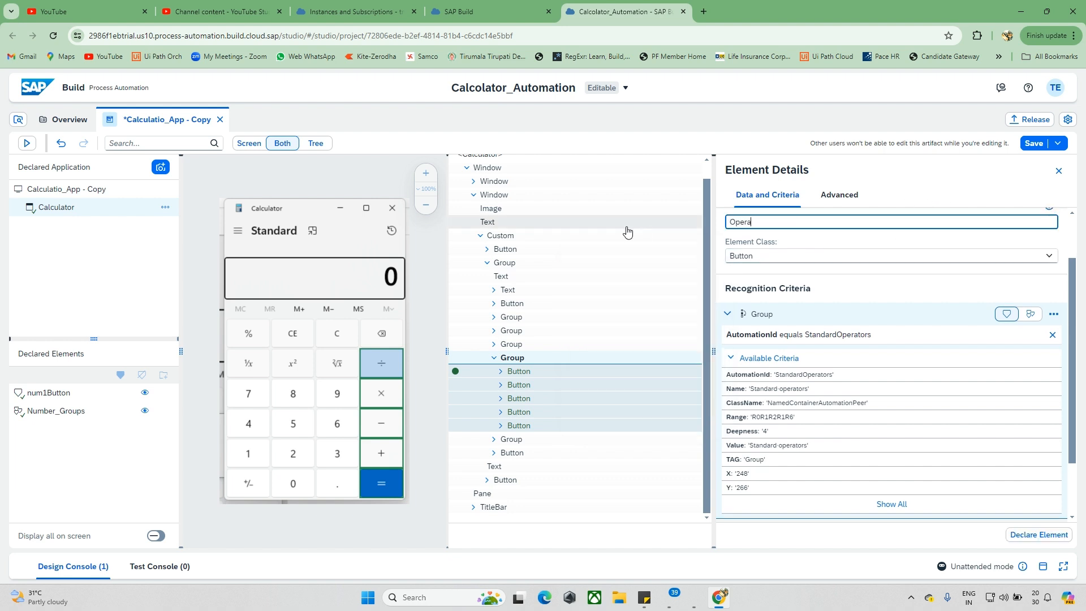
scroll(792, 347, "down", 2)
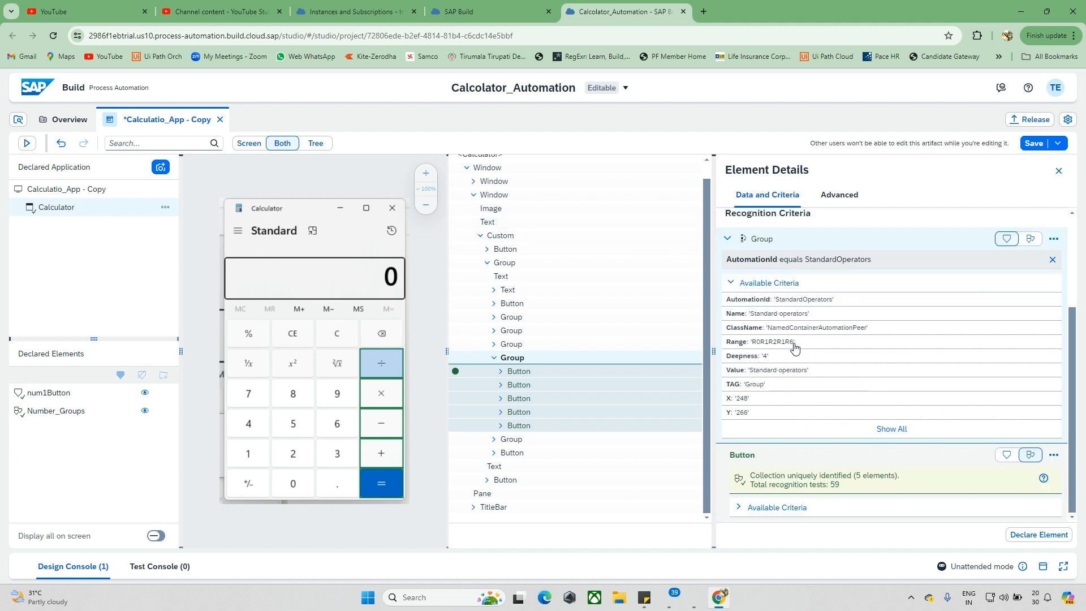
left_click(1017, 536)
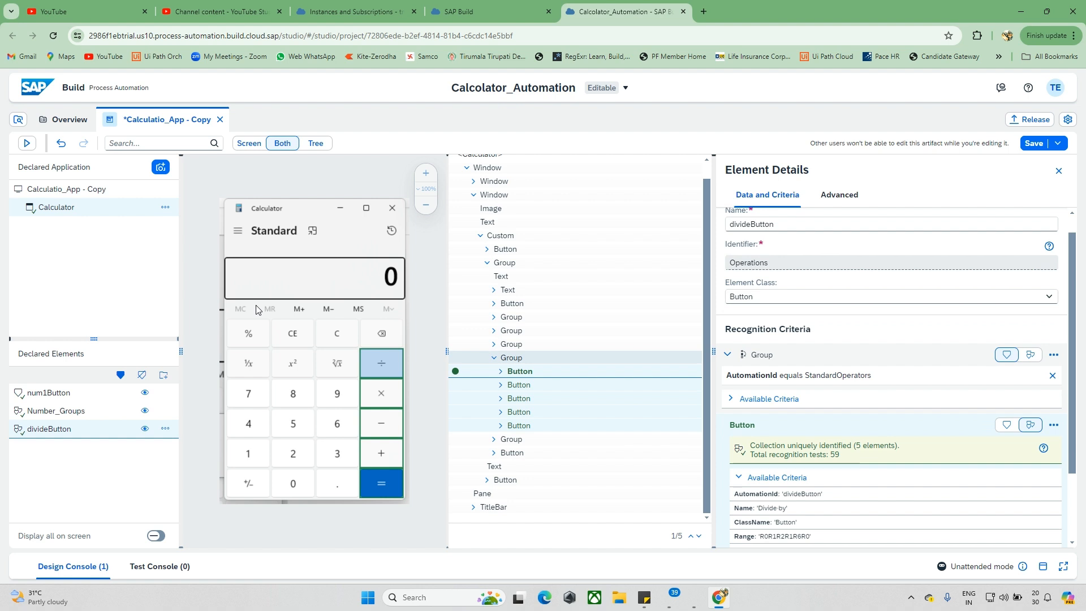
Step: Select the declared Number_Groups element and launch the Windows Calculator app for testing
left_click(90, 419)
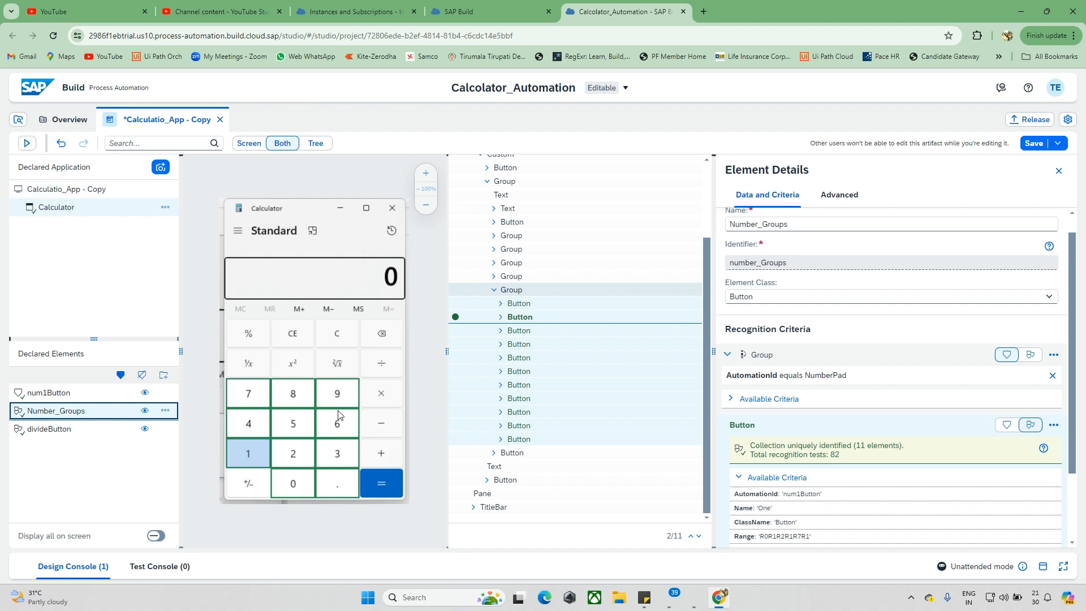
key("super")
type("cal")
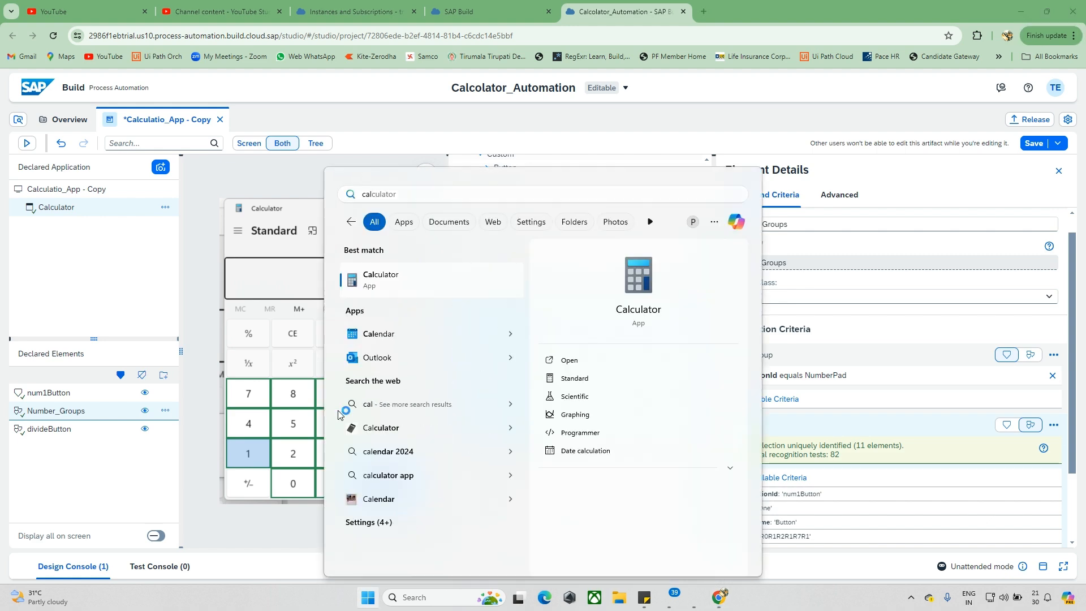
key("Return")
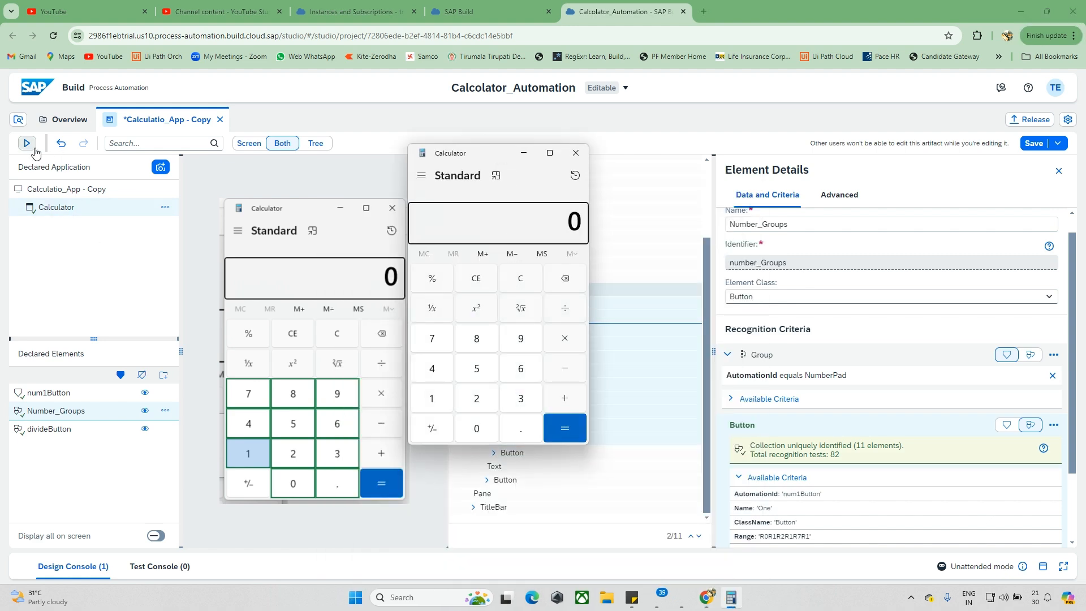
Step: Try to test the declared application, saving all unsaved changes, and dismiss the test dialog
left_click(26, 144)
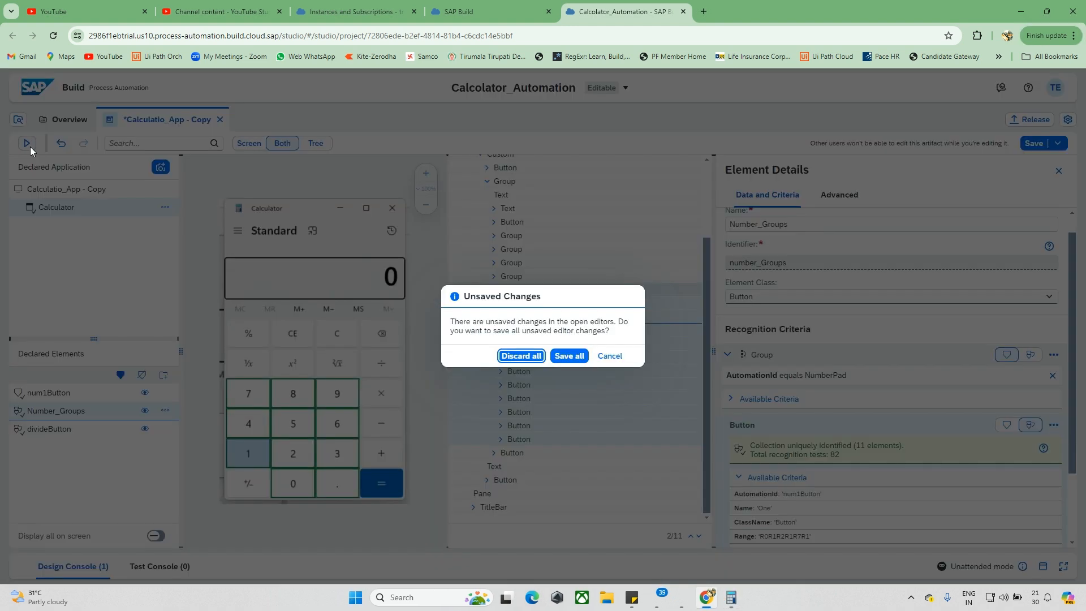
left_click(569, 356)
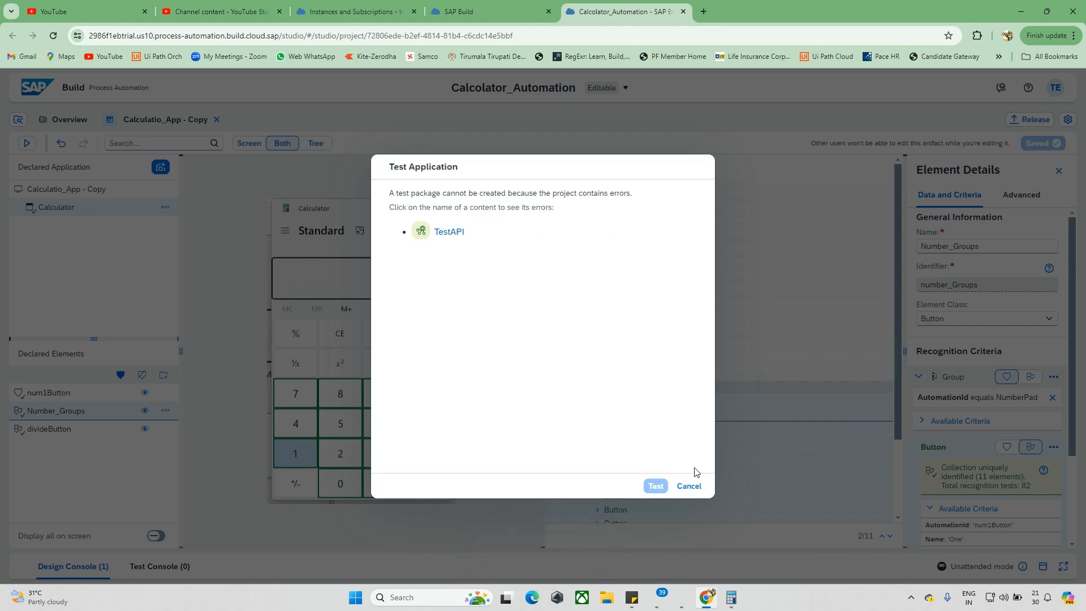
left_click(689, 486)
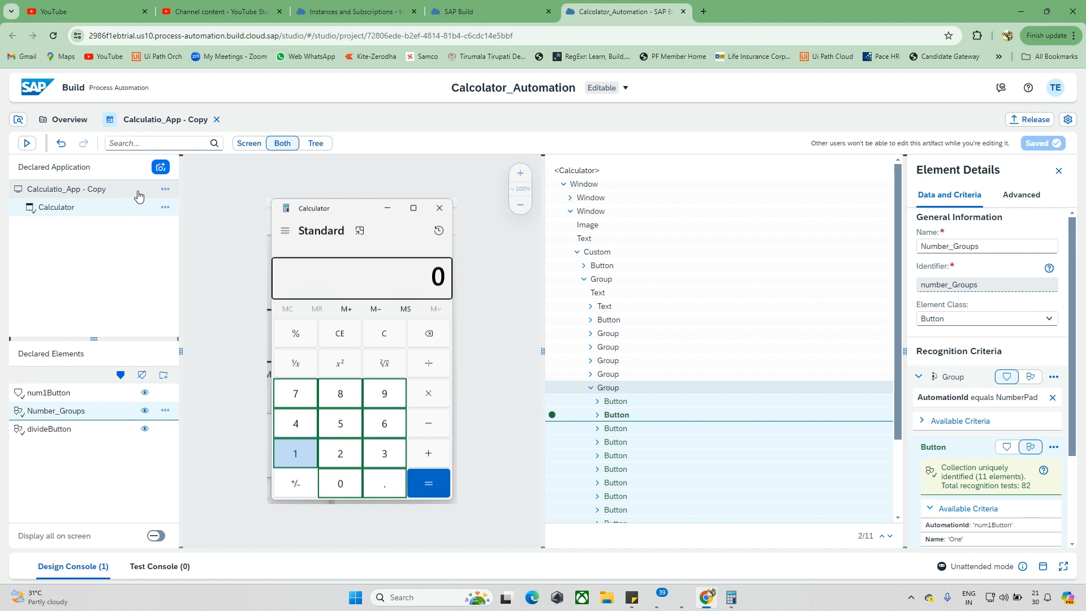
Step: Look through the project's automations, forms and processes, and display the declared num1Button element
left_click(18, 120)
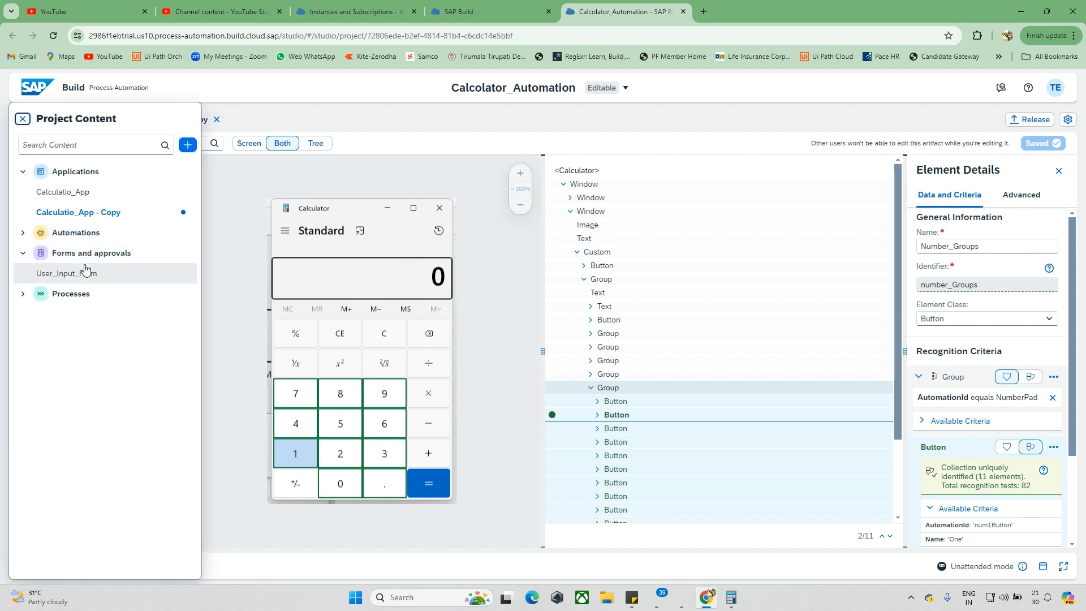
left_click(28, 294)
left_click(23, 233)
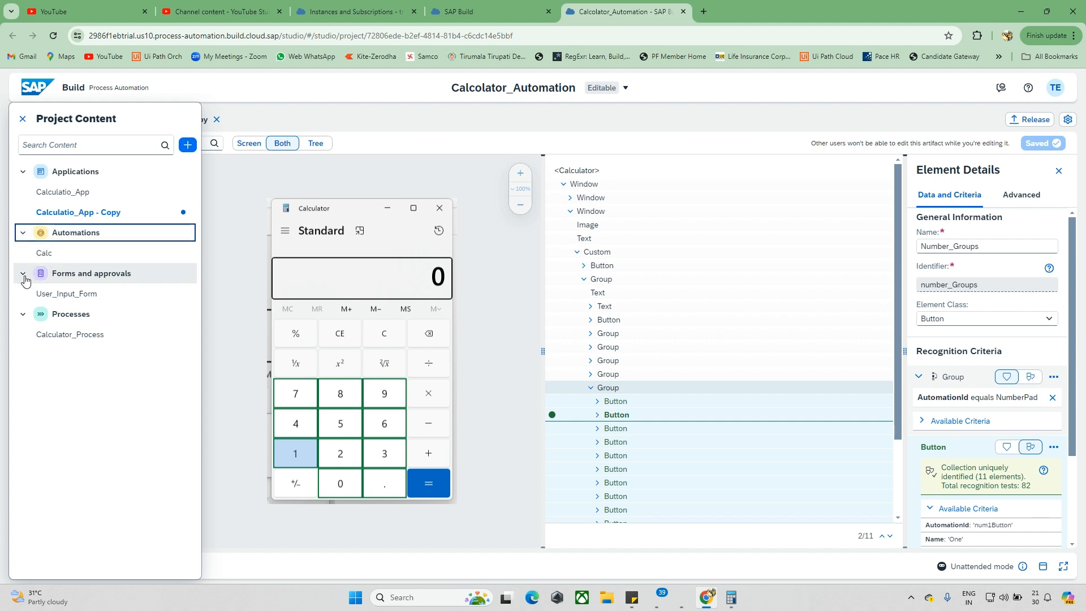
left_click(25, 274)
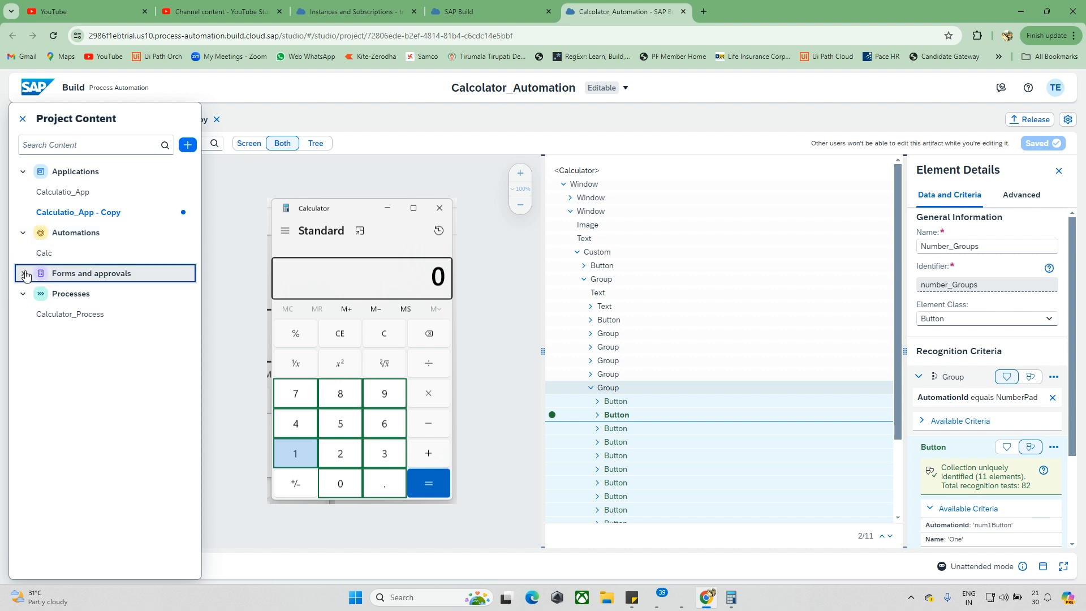
left_click(23, 232)
left_click(23, 124)
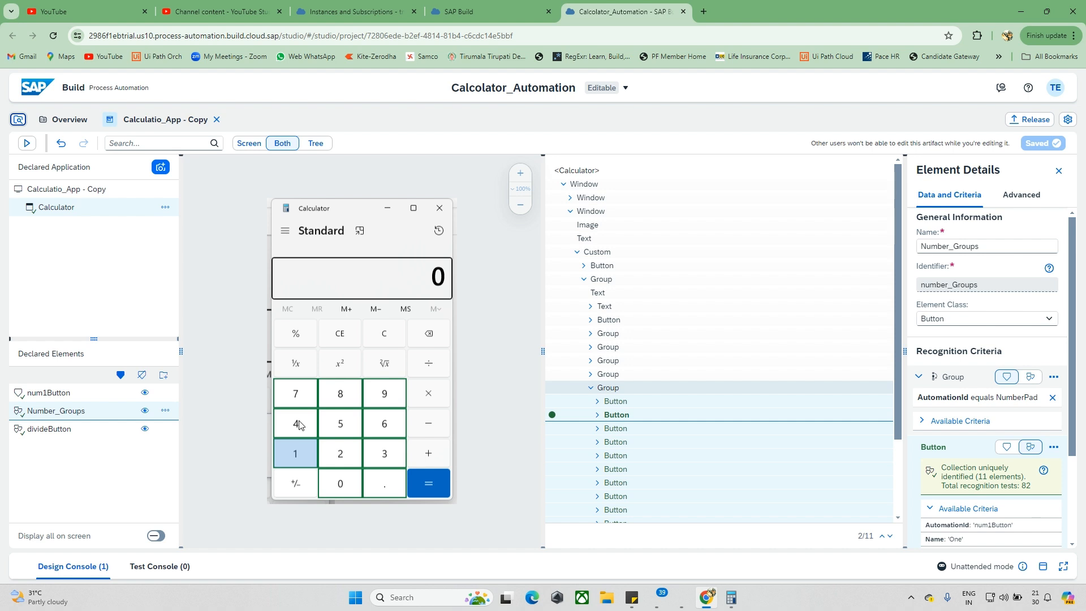
left_click(97, 395)
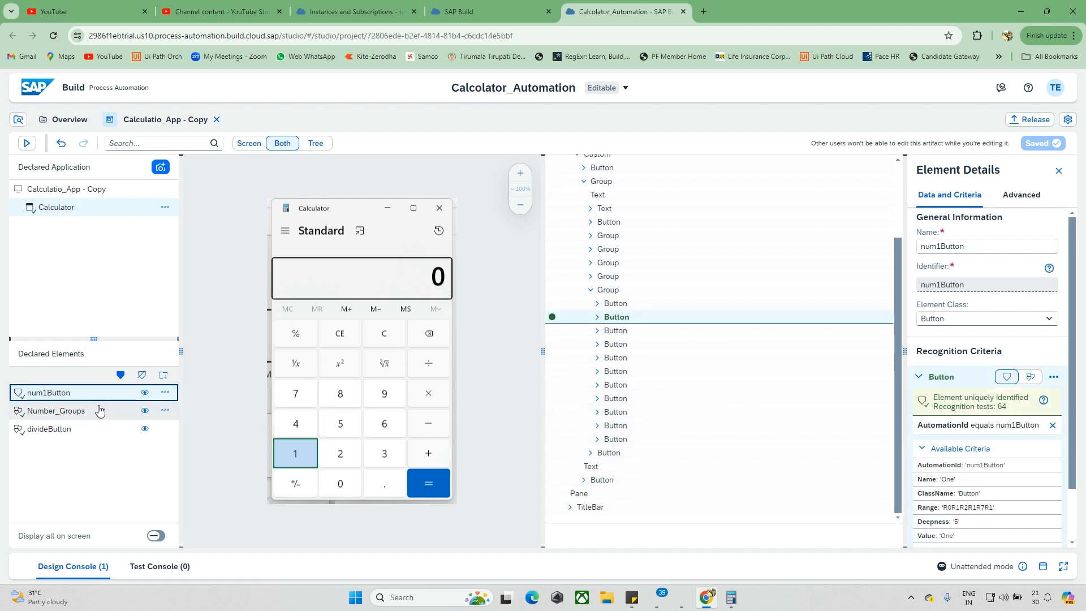